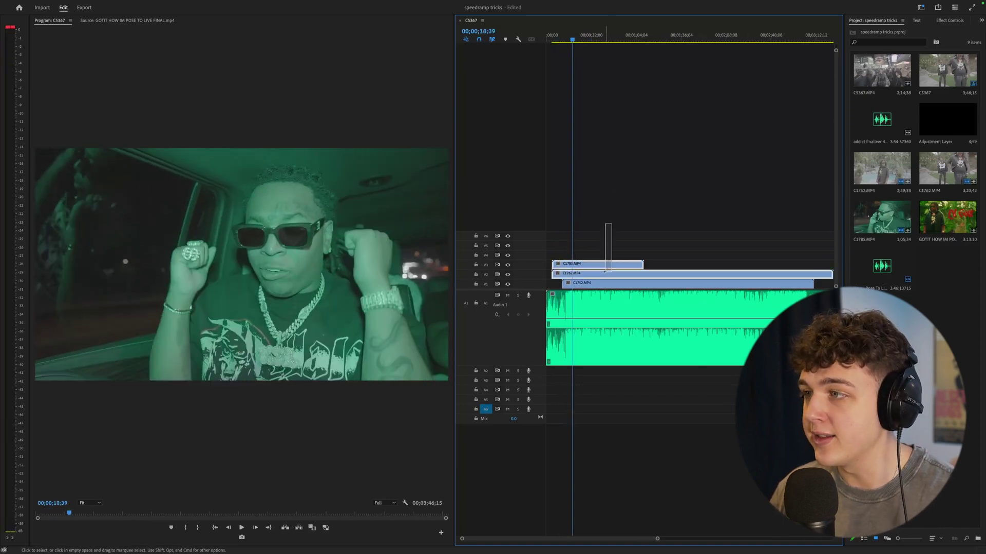
Temporarily disable clips C1785 and C1762 to view the bottom clip, then re-enable them.
drag(605, 273, 605, 272)
key(super+shift+e)
key(super+shift+e)
click(611, 268)
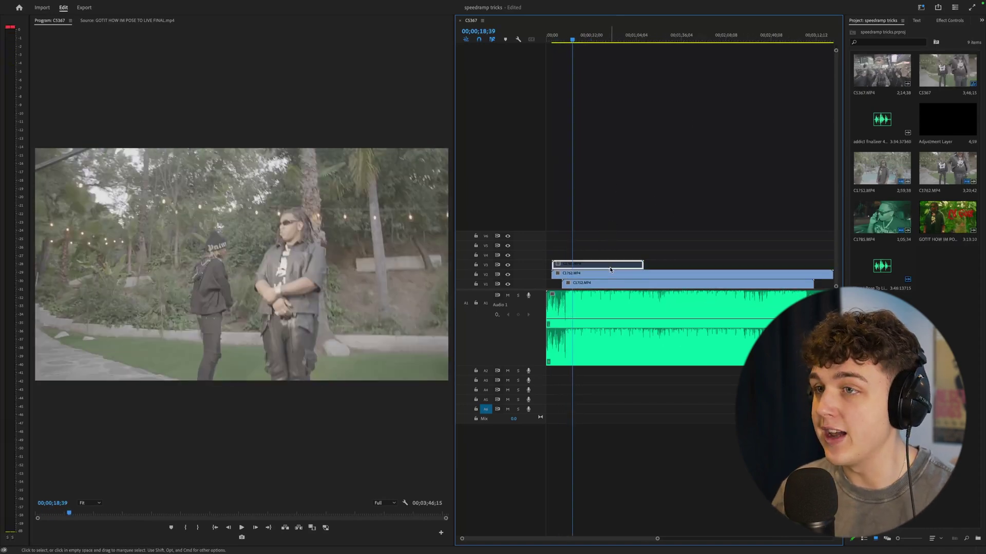
key(super+shift+e)
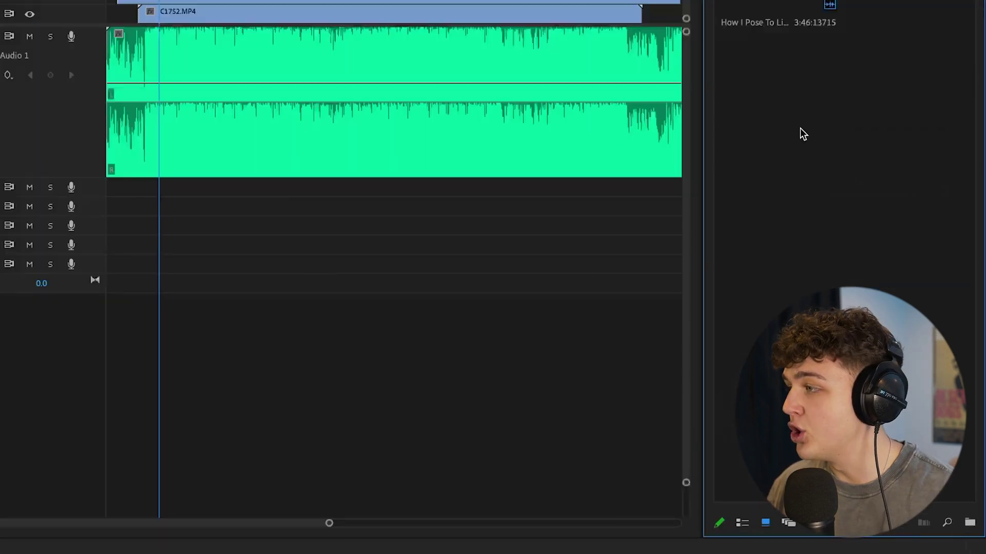
Create a new adjustment layer and place it on a new top track over all clips.
right_click(893, 343)
mouse_move(838, 203)
click(704, 253)
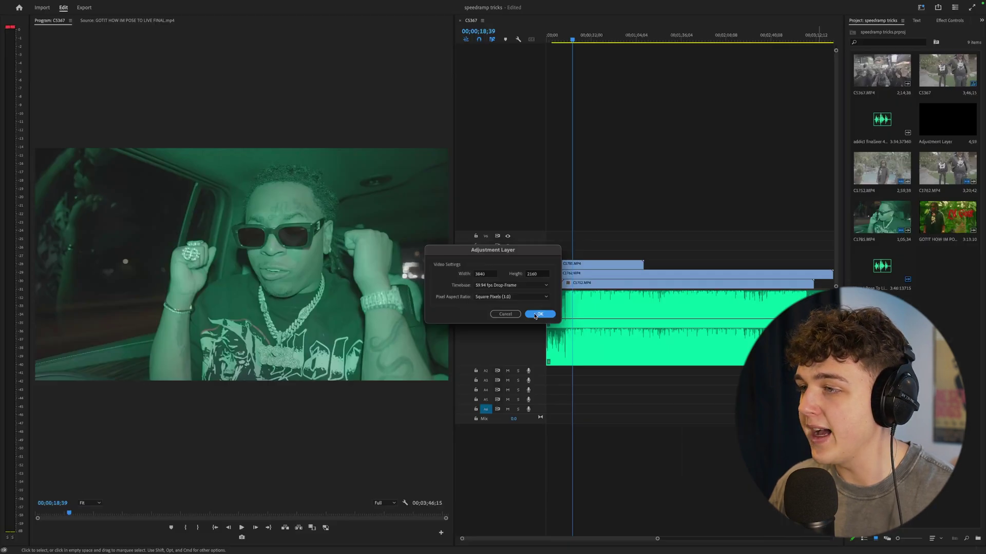
click(535, 316)
drag(947, 266, 547, 227)
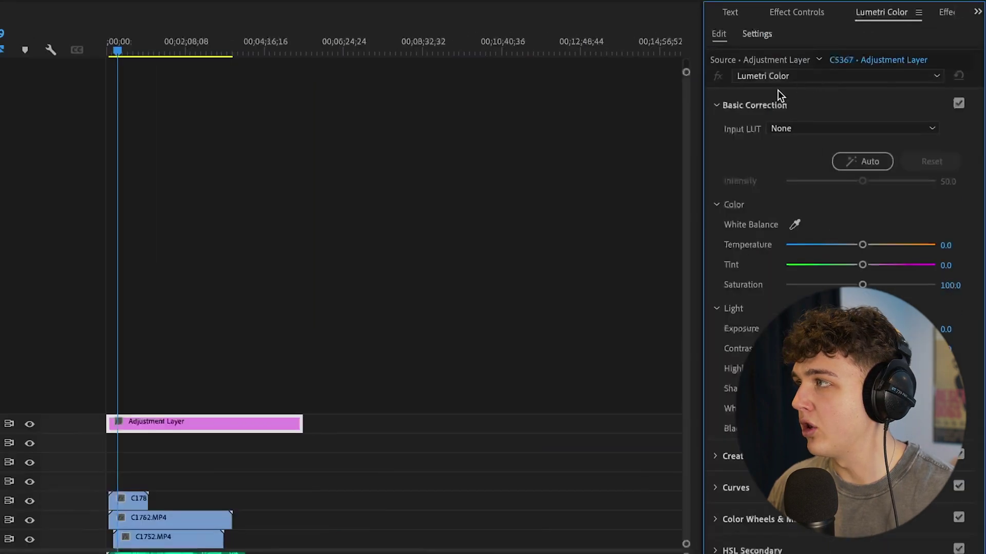
In Lumetri Color's Creative section, browse for a look and open the .cube LUT folder.
click(878, 66)
click(867, 84)
click(767, 163)
click(761, 211)
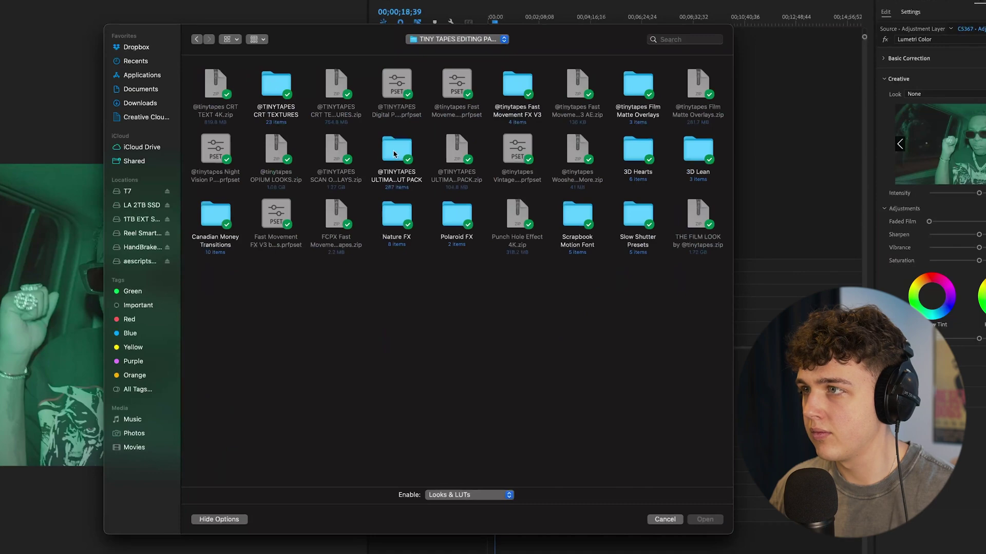
double_click(394, 154)
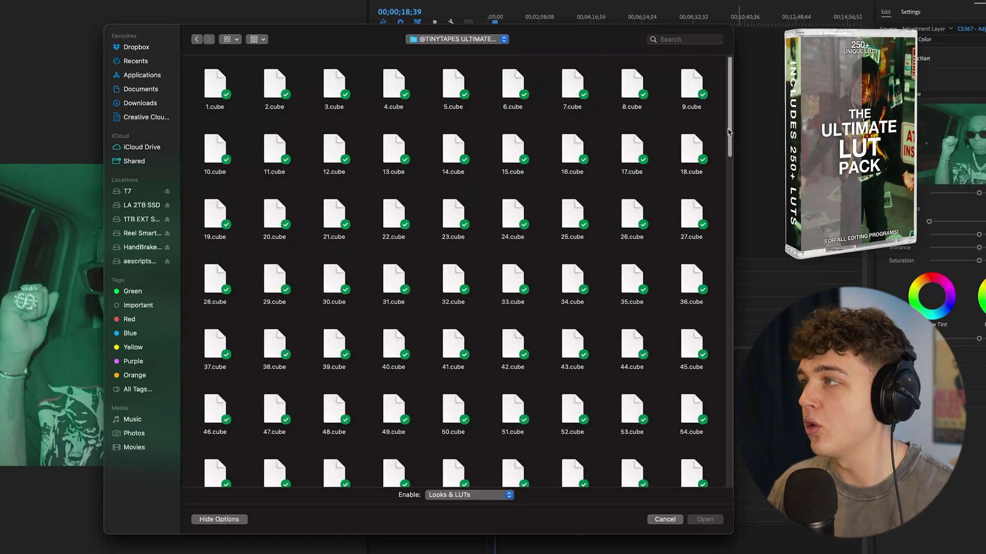
scroll(667, 477, down, 20)
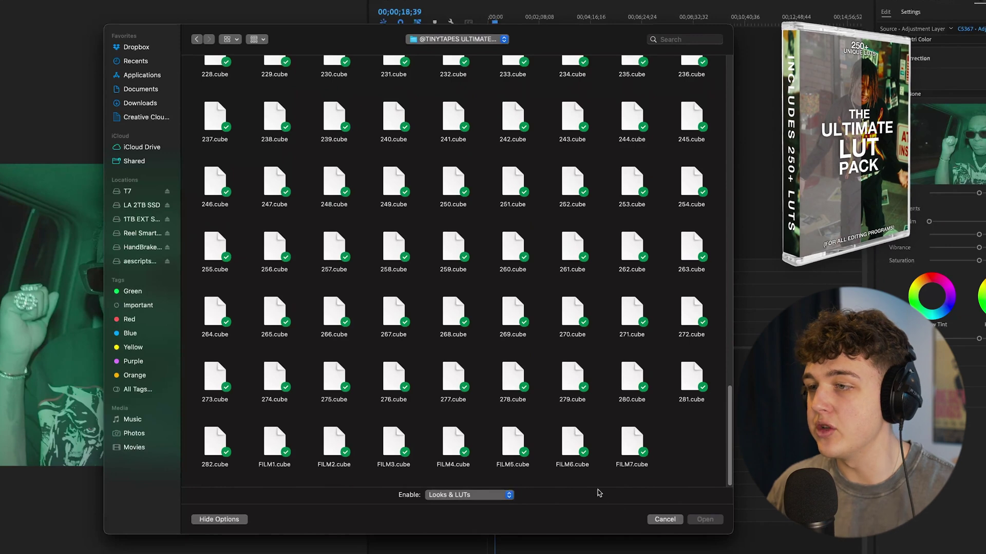
scroll(513, 385, up, 10)
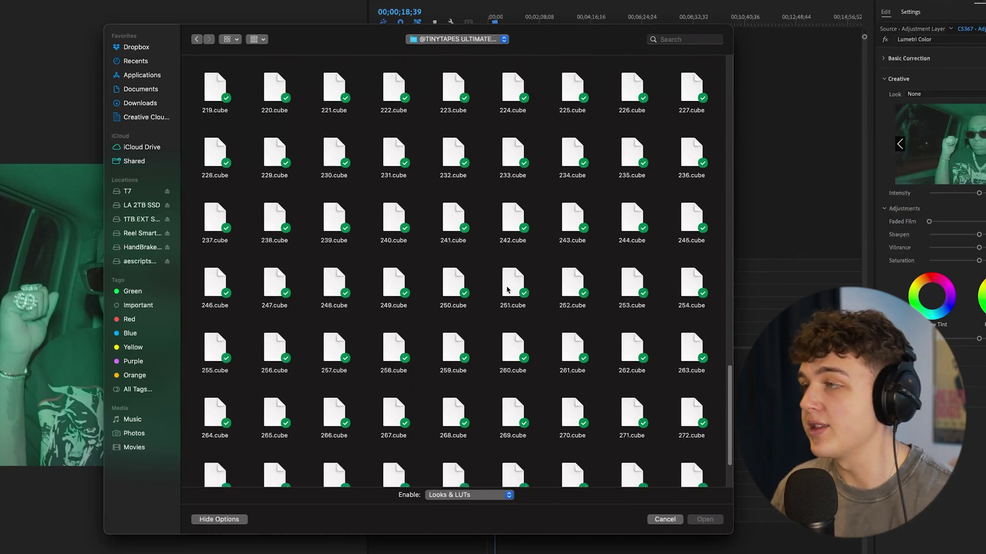
scroll(506, 299, up, 5)
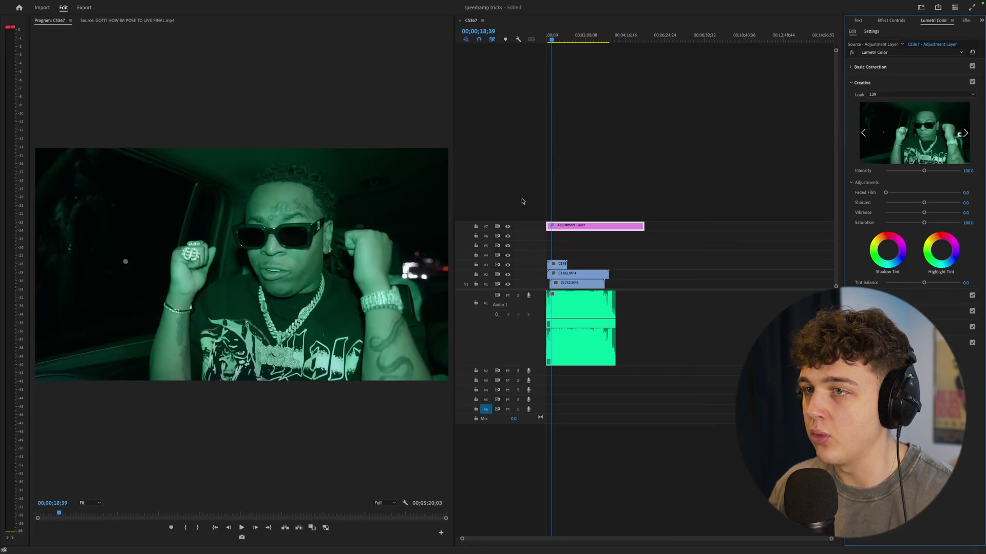
Grade with look 139: saturation 147.7, temperature 19.0, tint -5.6, contrast 54.9, shadows -12.8.
mouse_move(555, 39)
mouse_down()
mouse_move(577, 37)
mouse_move(563, 37)
mouse_up()
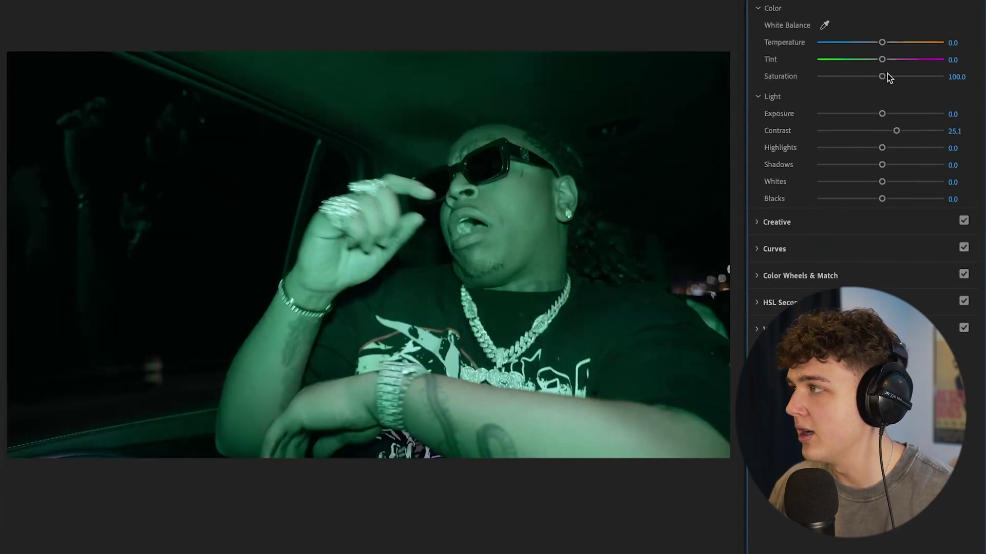
drag(887, 75, 908, 80)
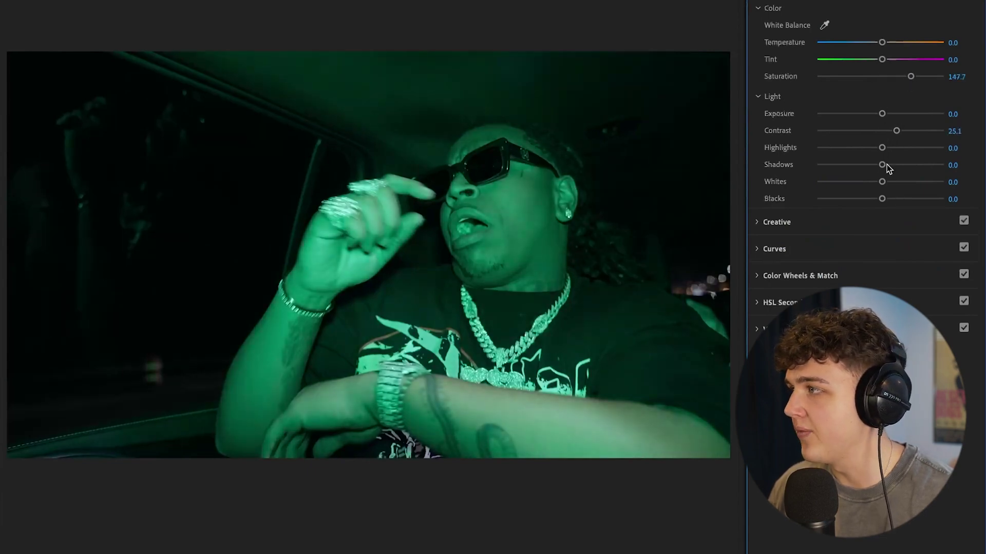
drag(882, 164, 878, 167)
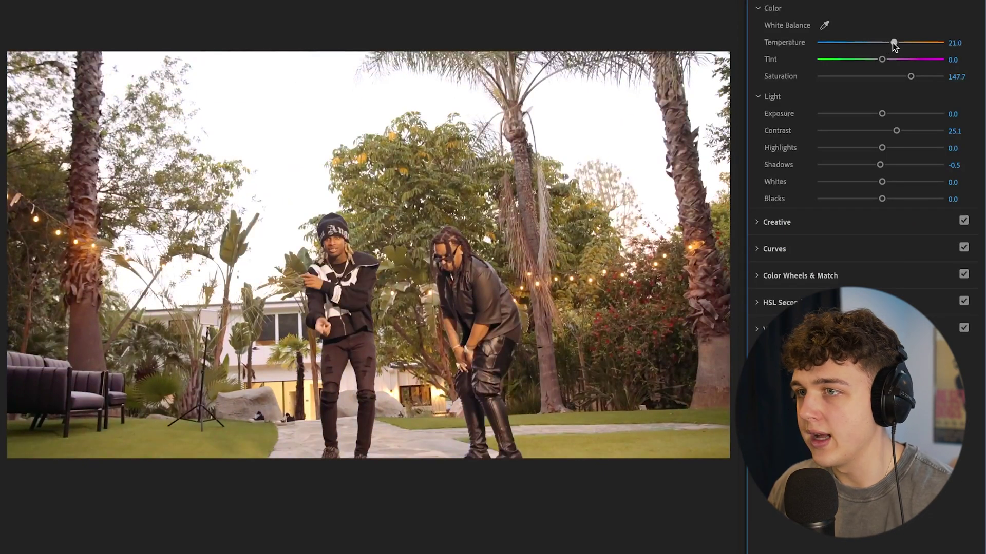
drag(894, 44, 875, 61)
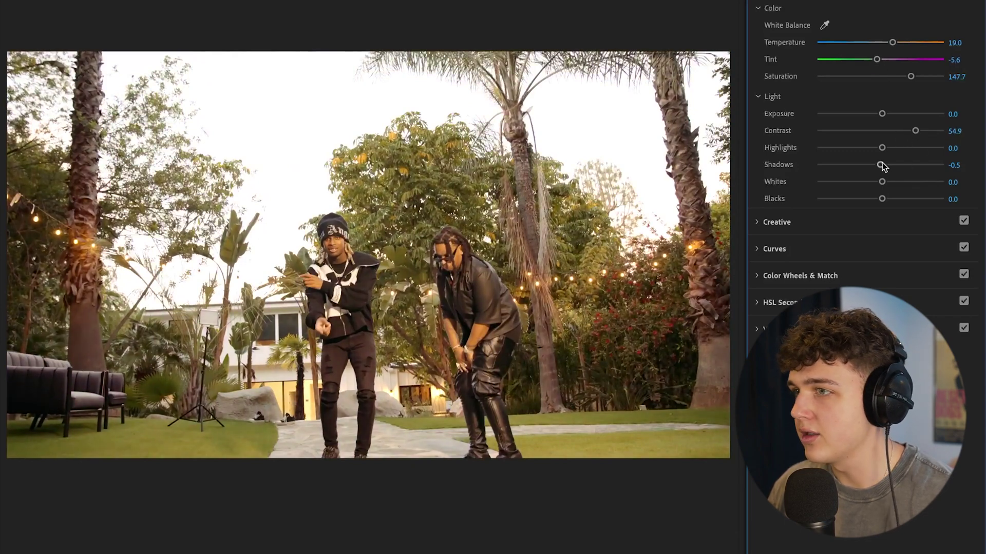
drag(880, 164, 872, 164)
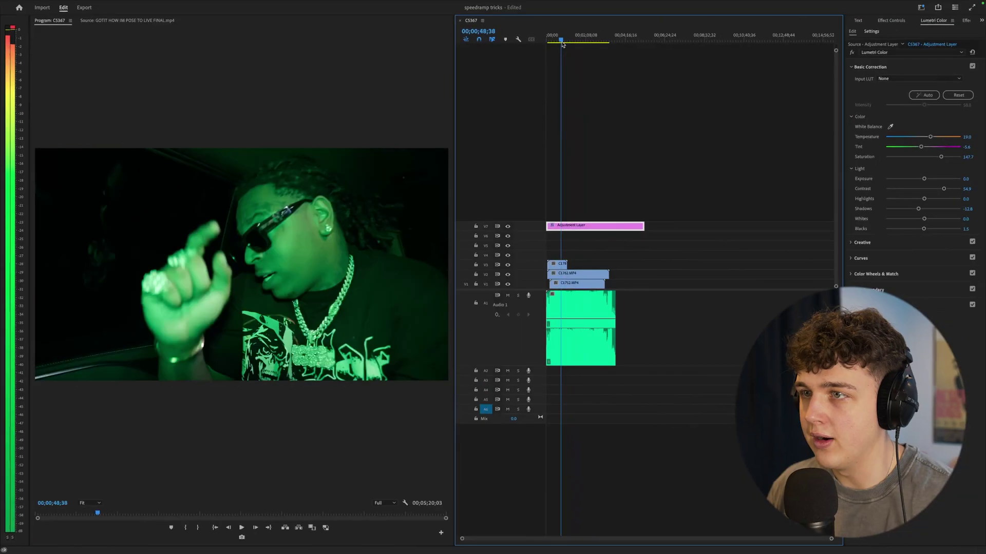
At 00;00;25;54, disable clips C1785 and C1762 to reveal C1752 beneath.
scroll(571, 218, up, 5)
scroll(591, 231, left, 3)
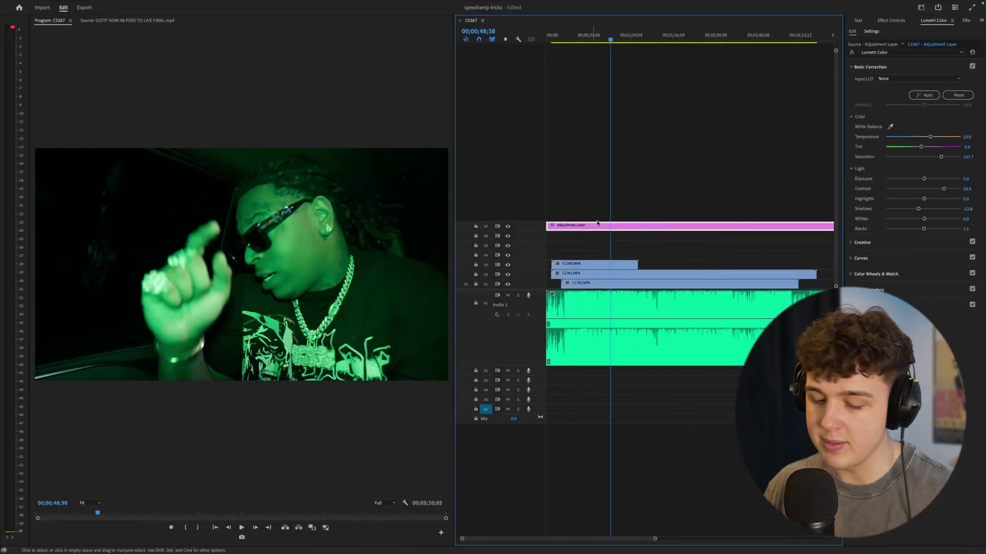
click(582, 40)
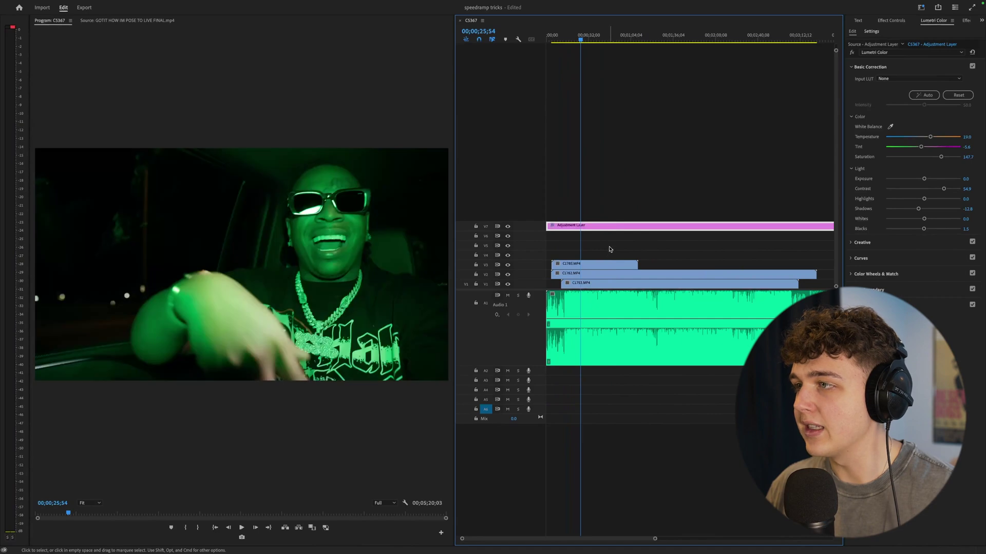
drag(611, 272, 611, 273)
key(shift+super+e)
Razor C1752 at 00;00;25;54, then return to the Selection tool.
scroll(597, 212, up, 5)
scroll(598, 231, left, 2)
click(601, 244)
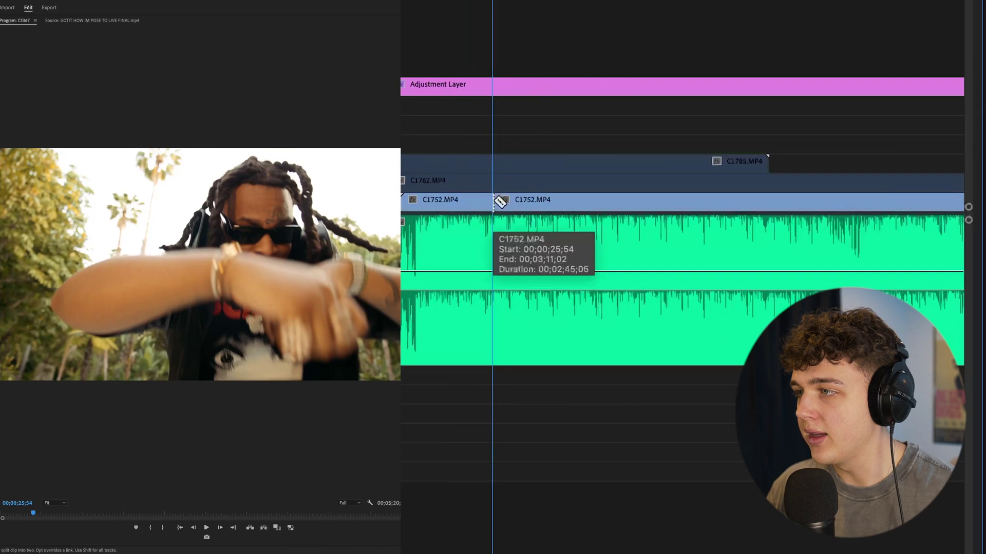
key(v)
Set the second C1752 piece to 50% speed with Optical Flow interpolation.
scroll(484, 198, up, 4)
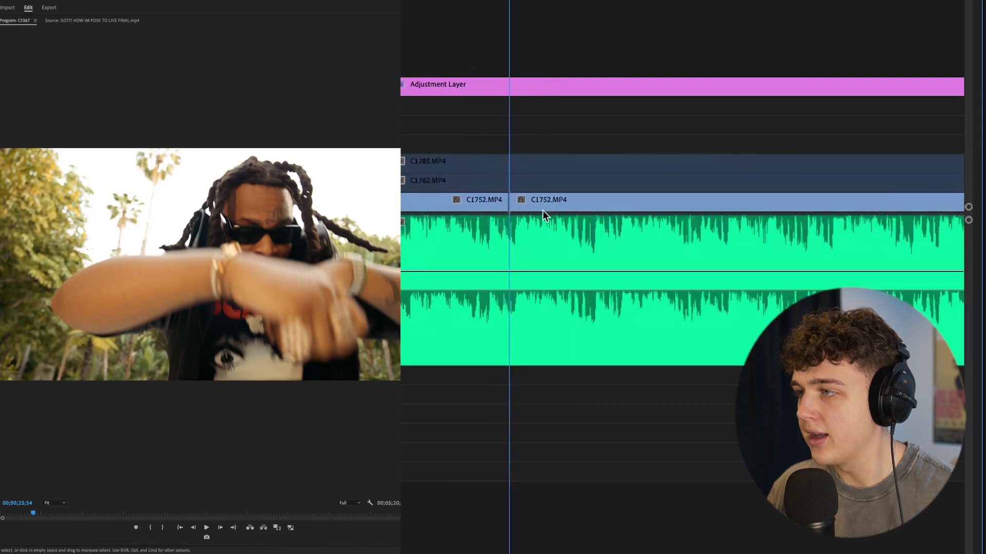
right_click(566, 201)
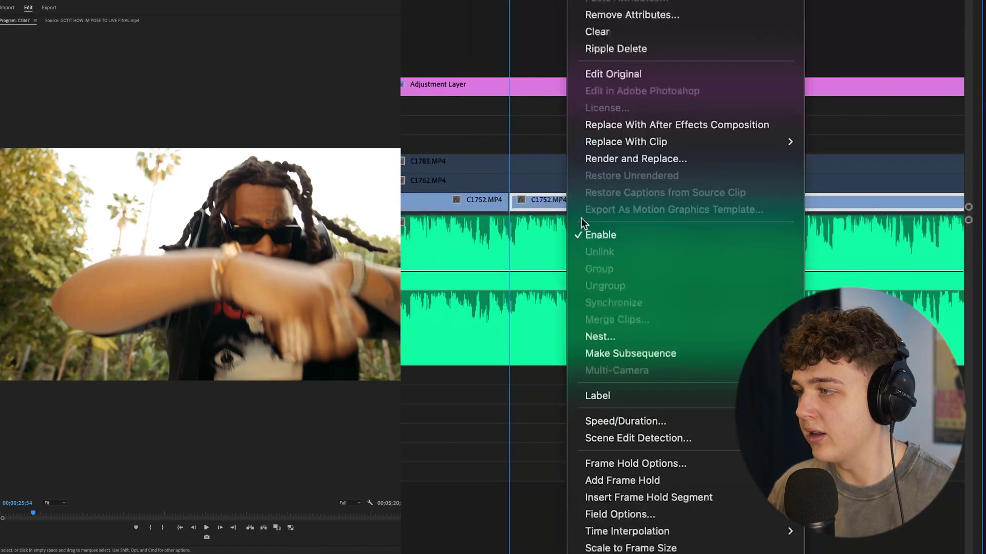
click(634, 424)
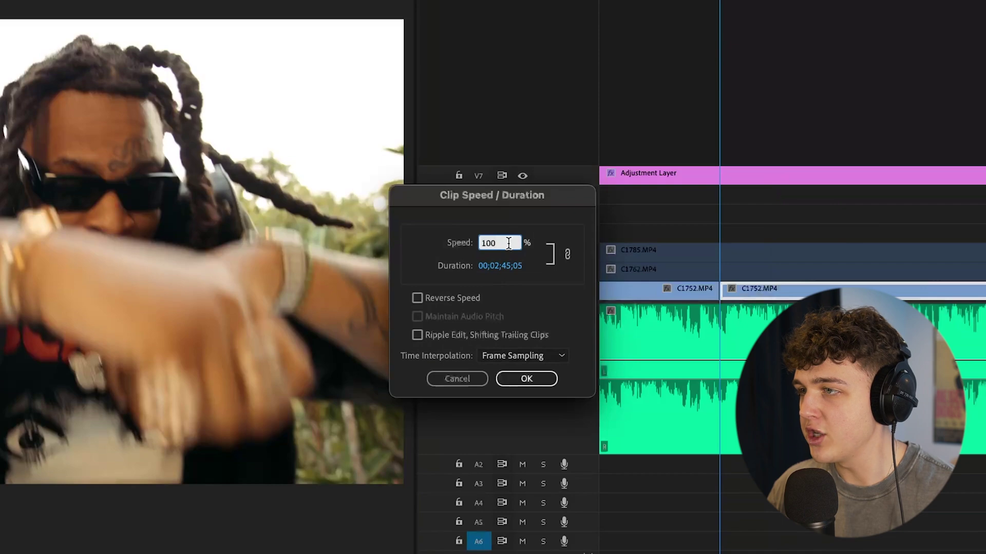
text(50)
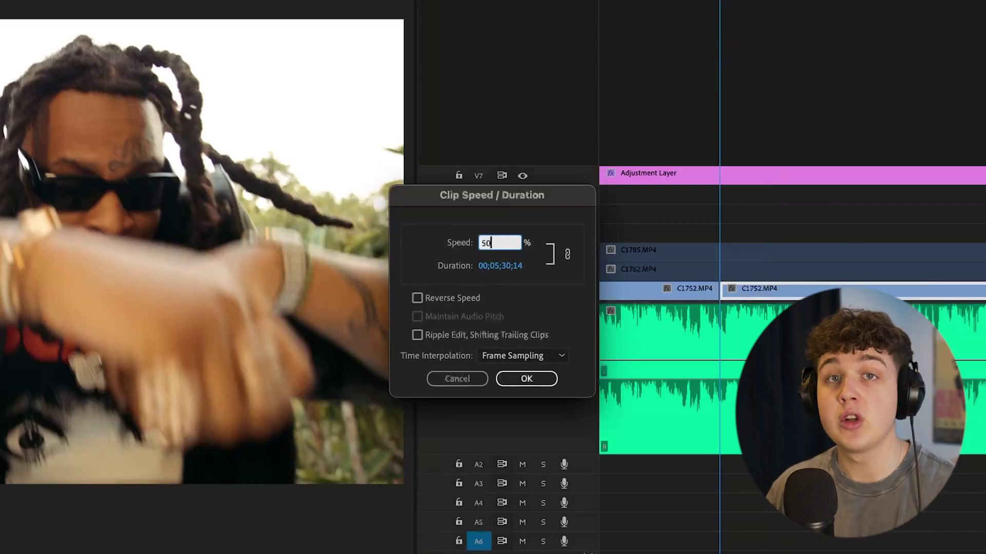
click(496, 360)
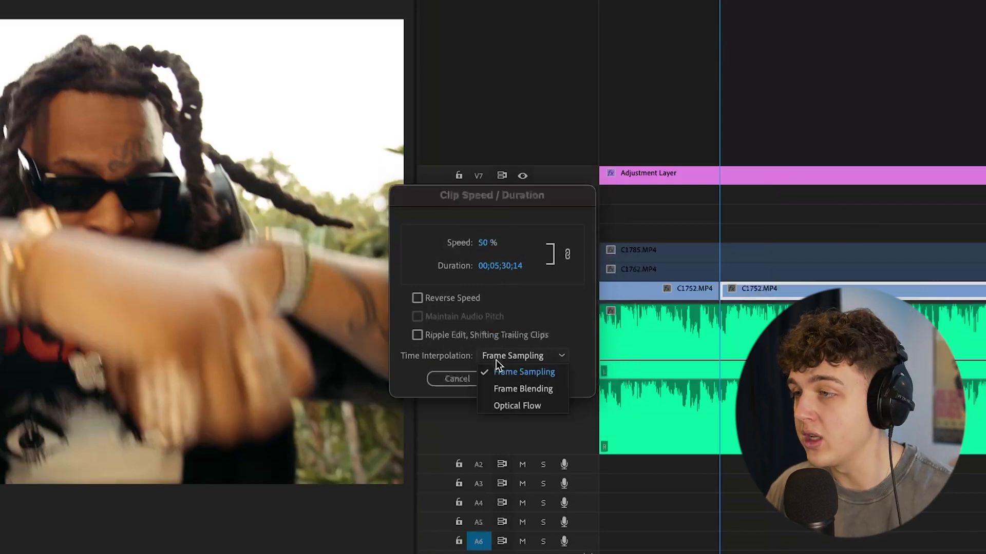
click(512, 404)
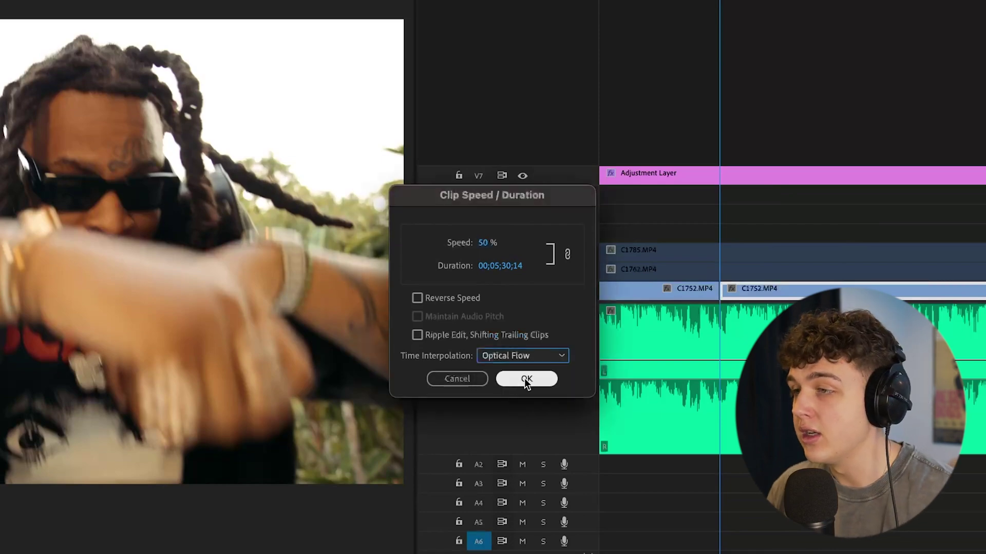
click(528, 379)
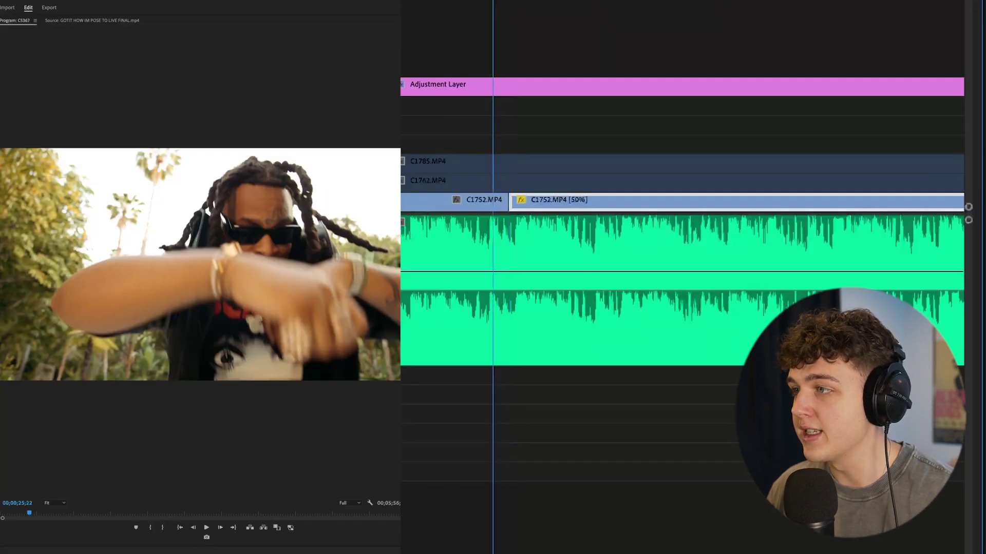
Play back the slowed section, then undo the cut and speed change.
key(space)
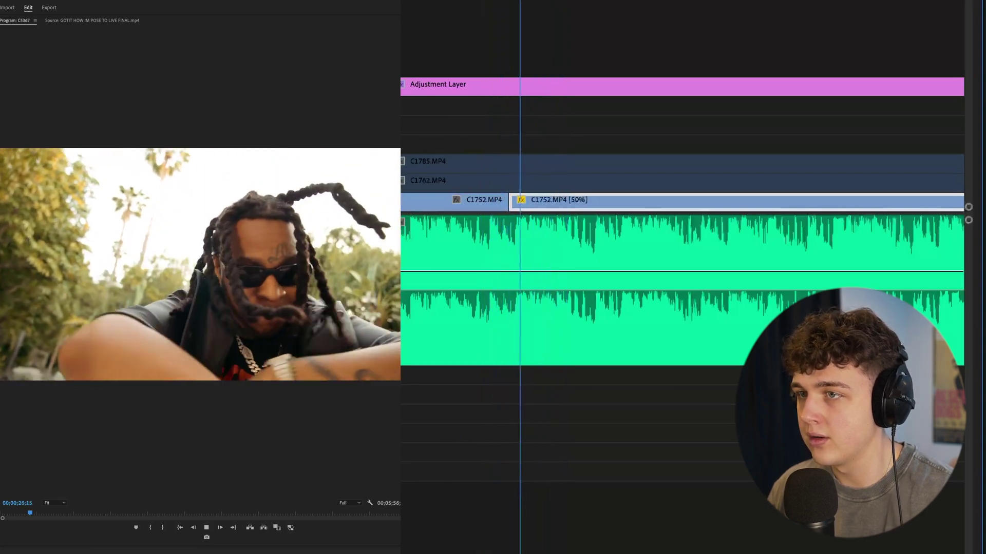
key(space)
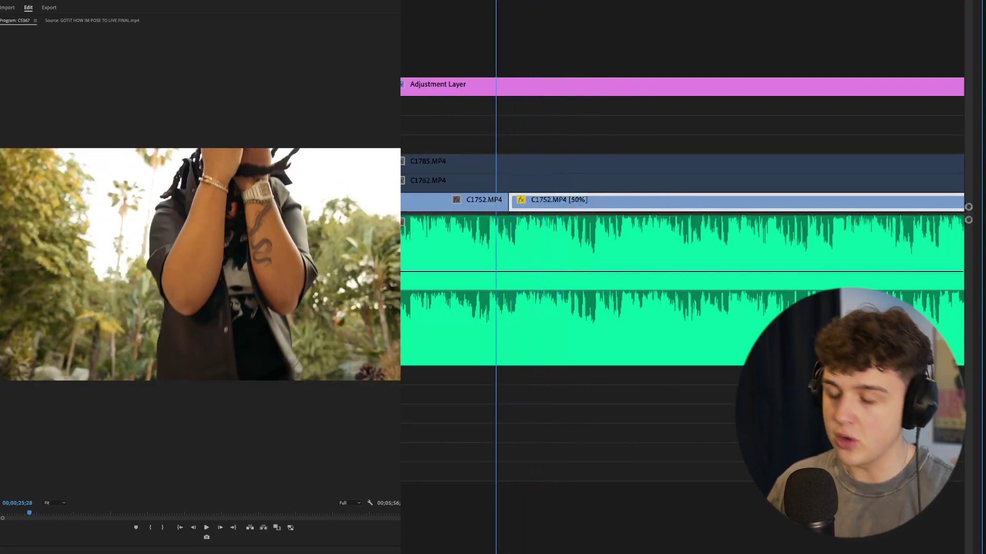
key(super+z)
key(super+z)
Play the sequence again to find a new cut point on the beat.
scroll(581, 47, down, 3)
scroll(586, 24, right, 3)
key(space)
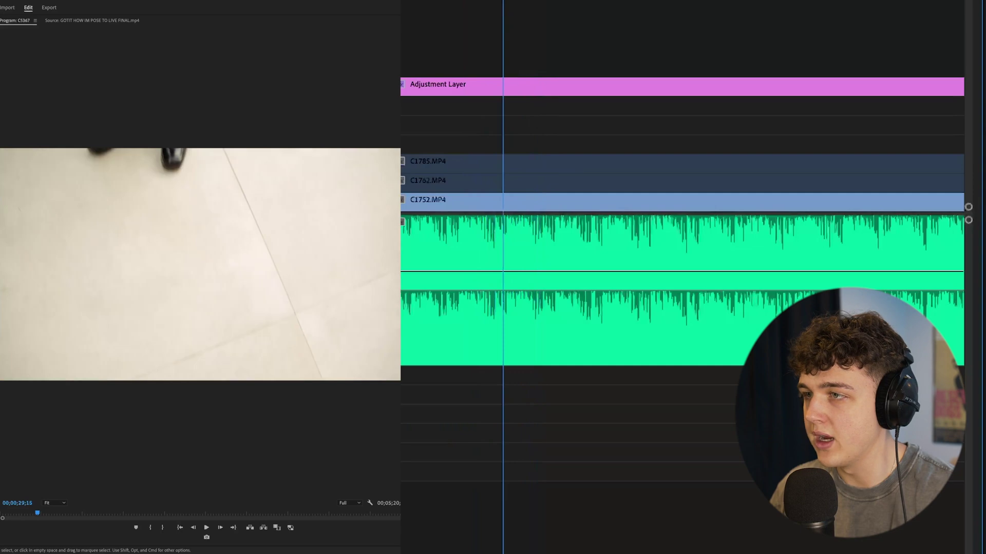
key(space)
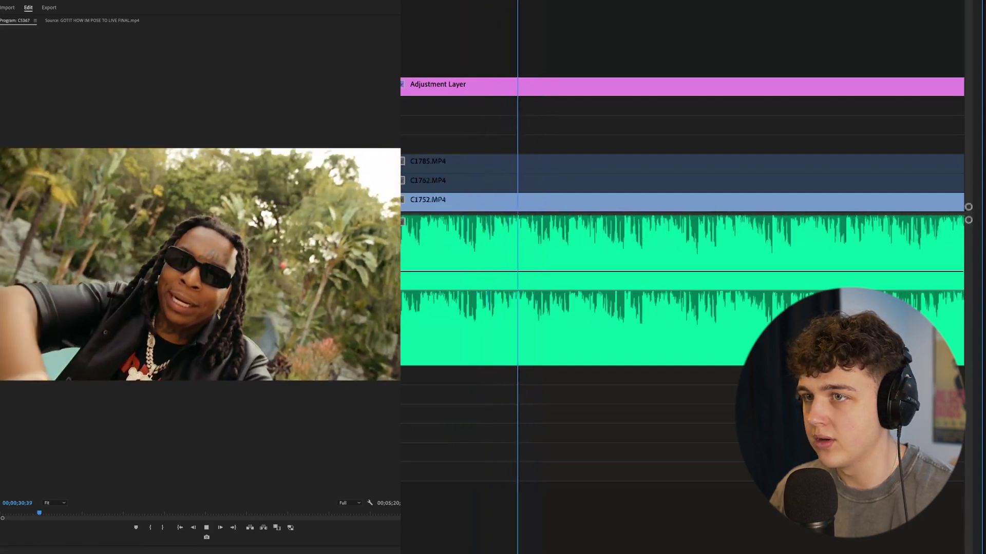
key(space)
At 00;00;31;22, set the right C1752 piece to 50% speed with Optical Flow.
drag(537, 1, 533, 1)
key(v)
right_click(595, 205)
click(667, 418)
text(50)
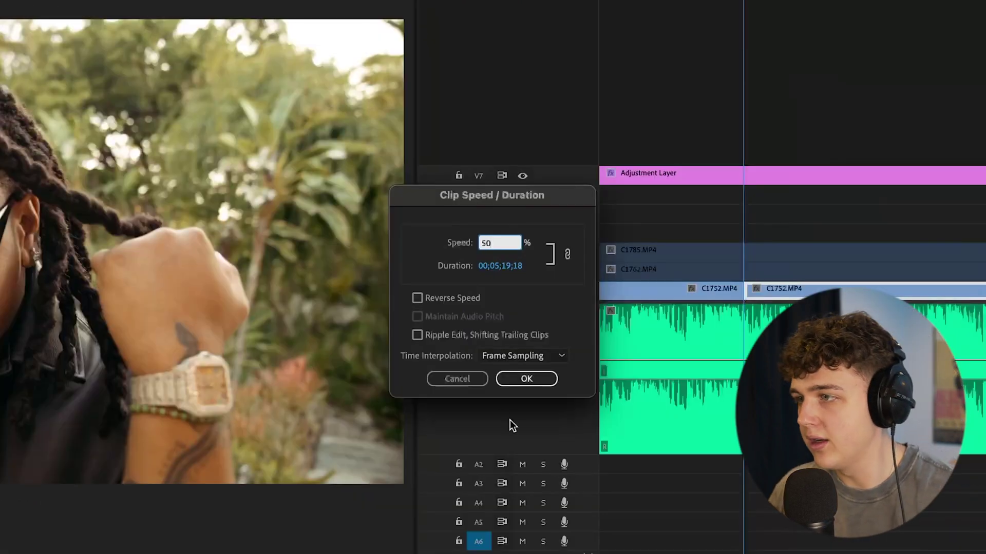
click(508, 356)
click(508, 403)
click(539, 380)
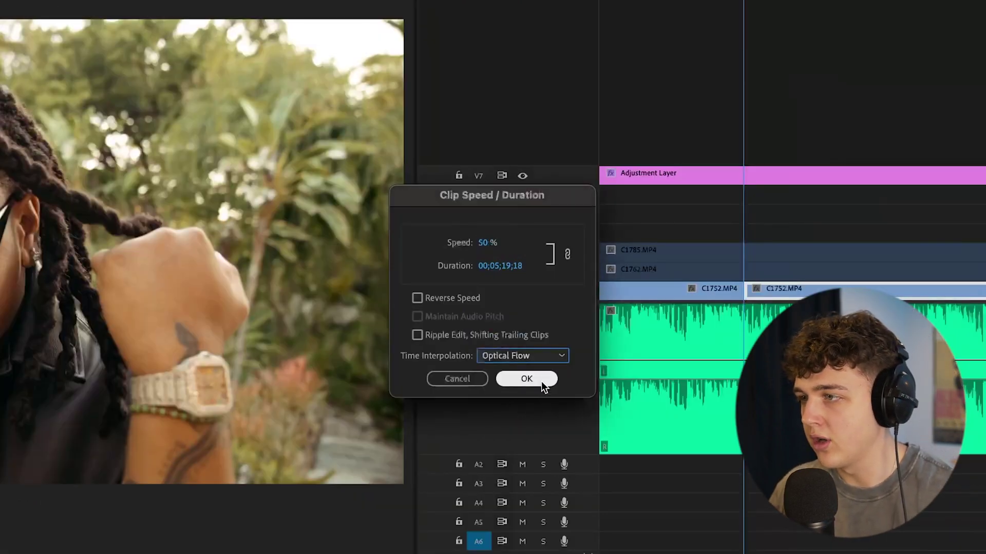
Cut C1752 on the next beat and set the following piece to 200% speed.
key(space)
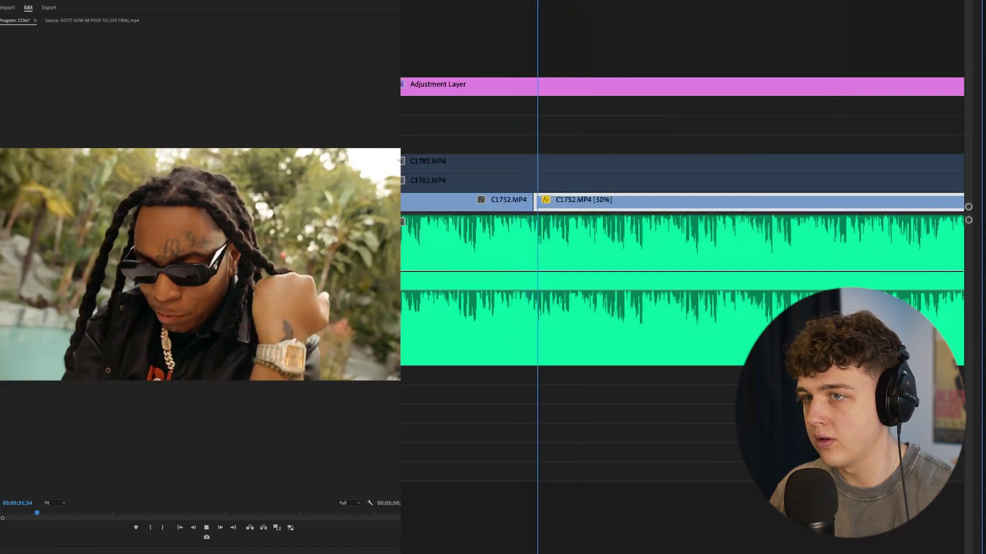
key(c)
key(space)
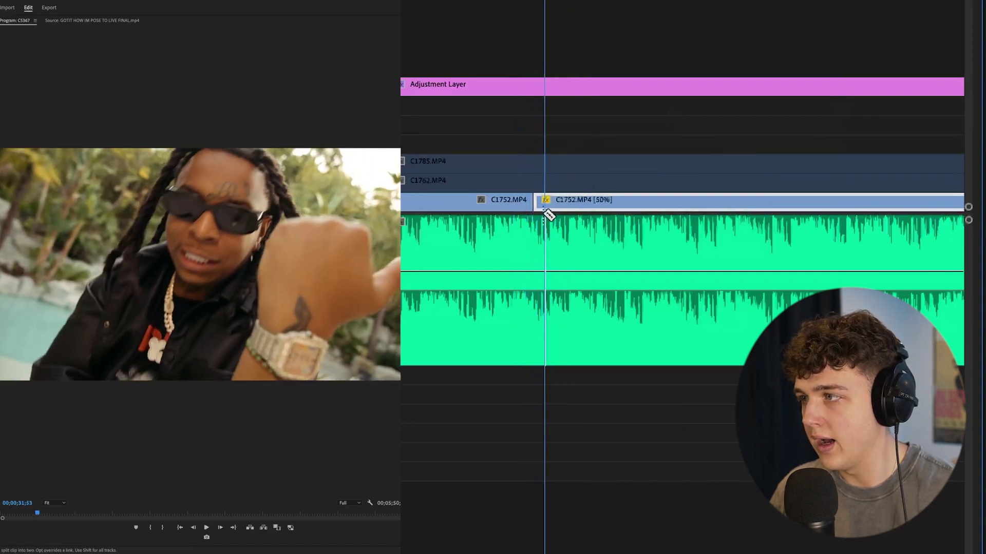
click(544, 208)
key(v)
click(570, 206)
right_click(594, 206)
click(647, 419)
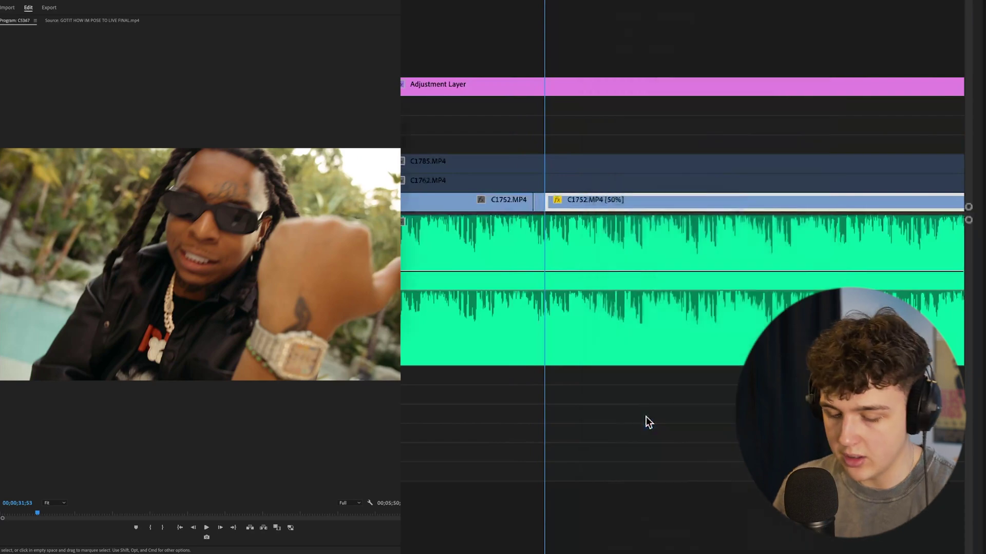
text(200)
key(Return)
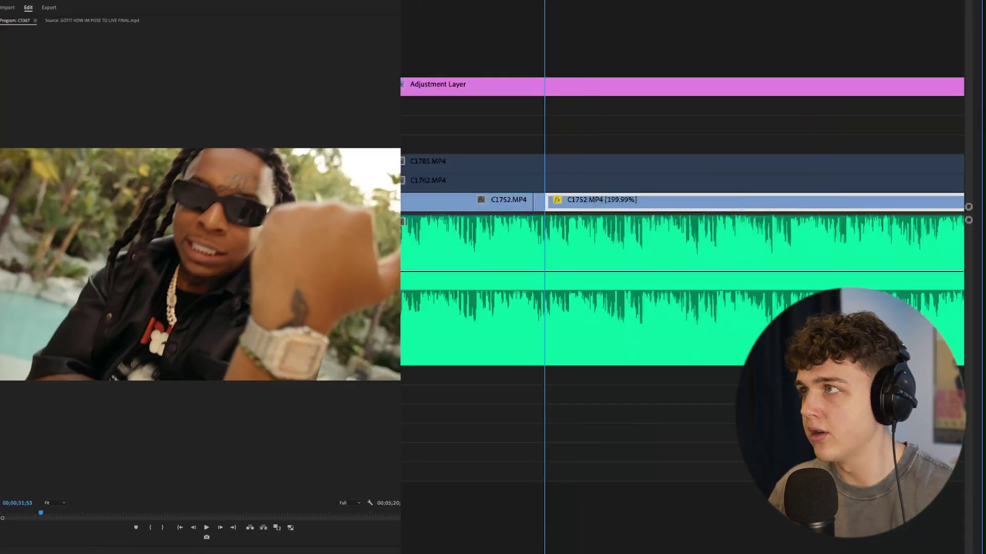
Review the ramp, then change the sped-up piece to 50% speed.
key(space)
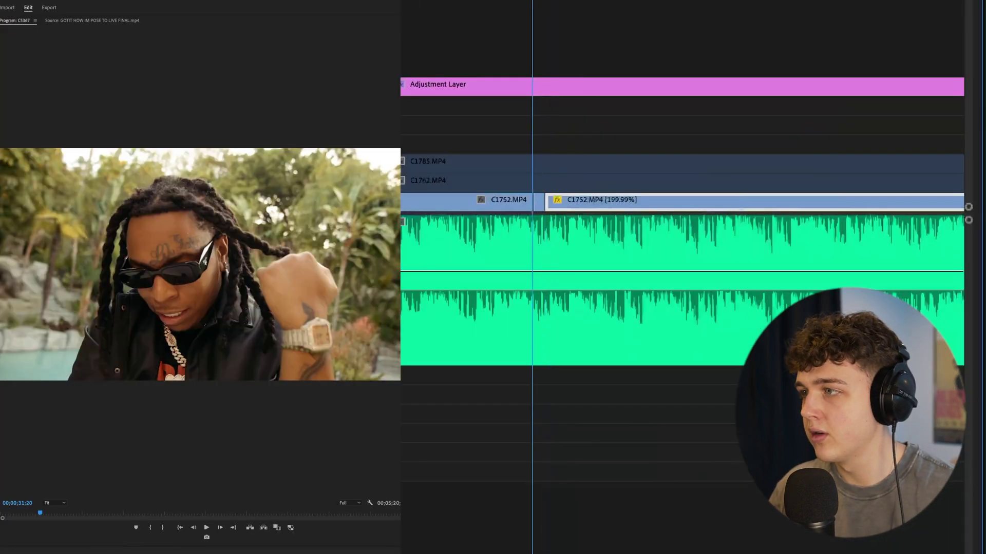
key(space)
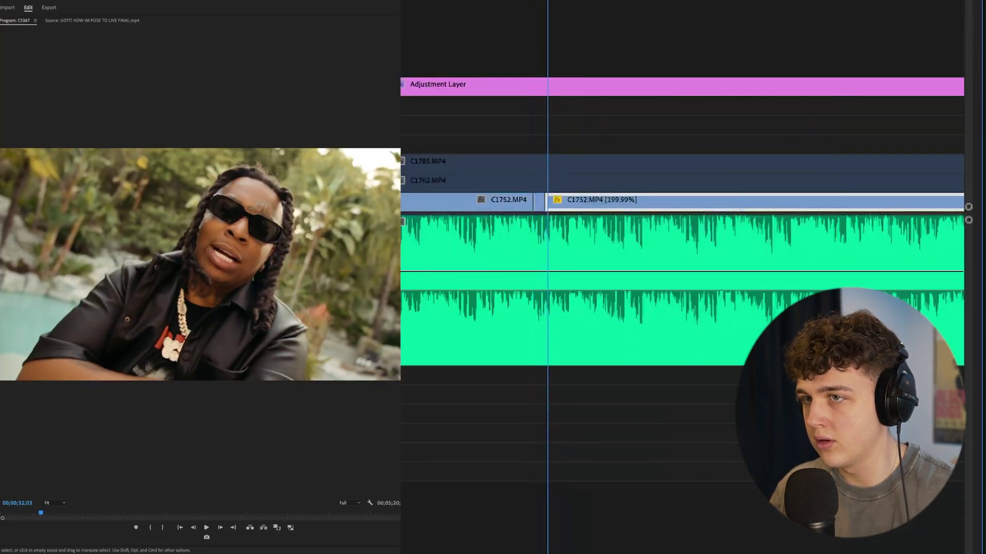
key(v)
right_click(614, 201)
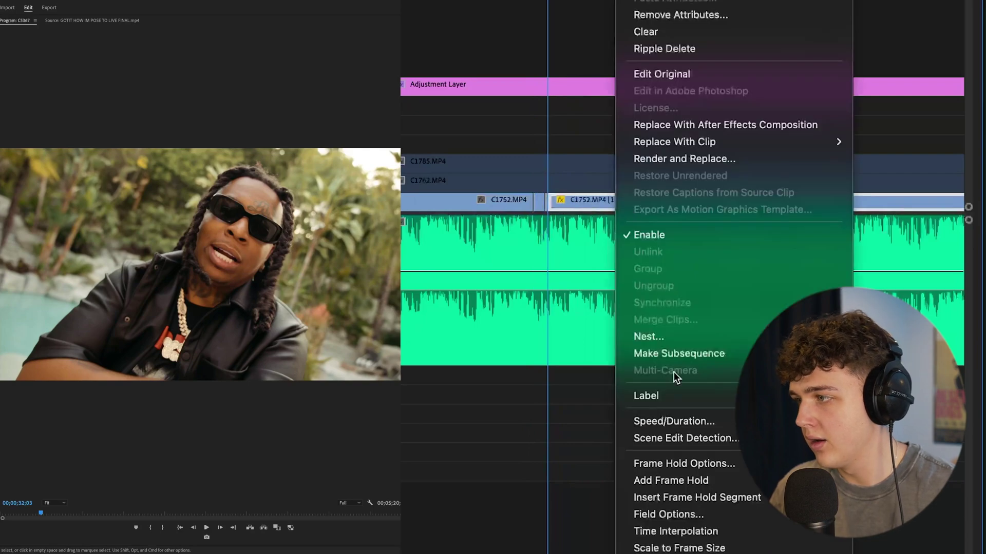
click(685, 425)
text(50)
key(Return)
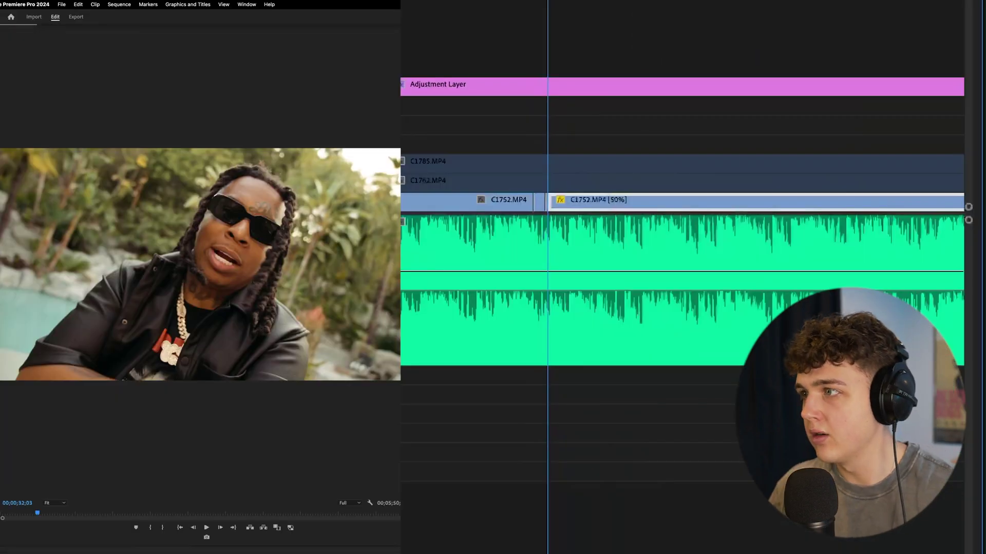
Zoom in, cut on the following beat, and set the piece after the cut to 200%.
drag(521, 1, 532, 2)
key(space)
key(equal)
key(equal)
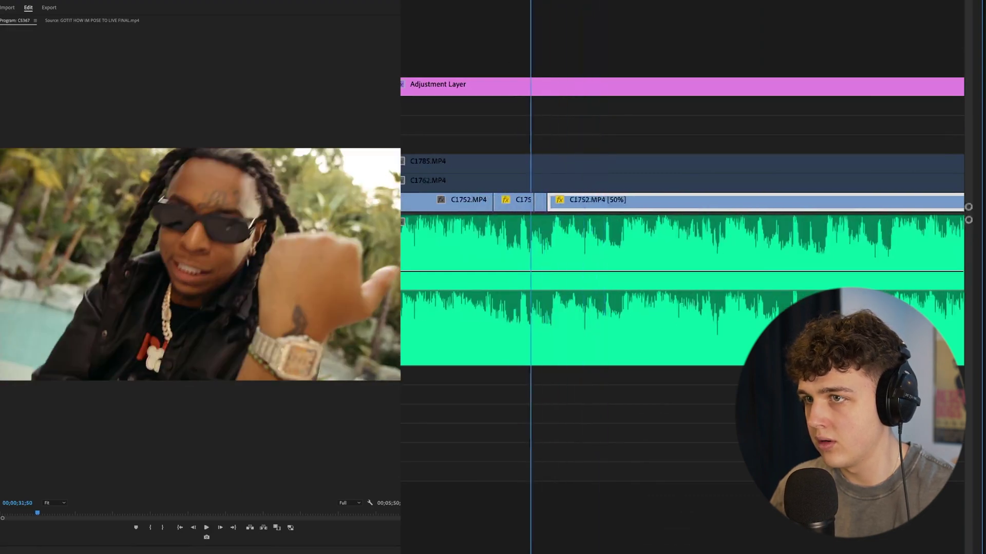
key(space)
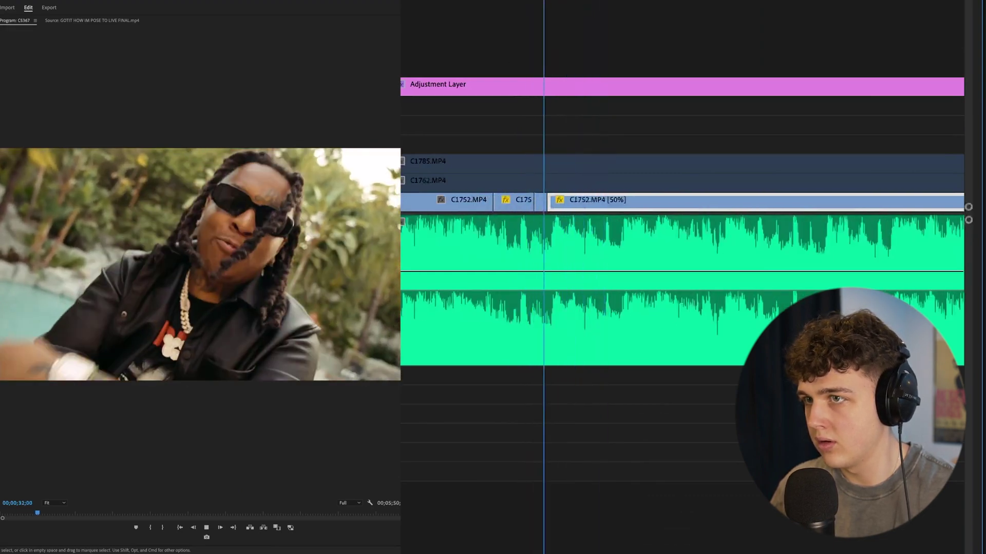
key(space)
key(c)
click(573, 203)
key(v)
right_click(620, 208)
click(729, 418)
text(2)
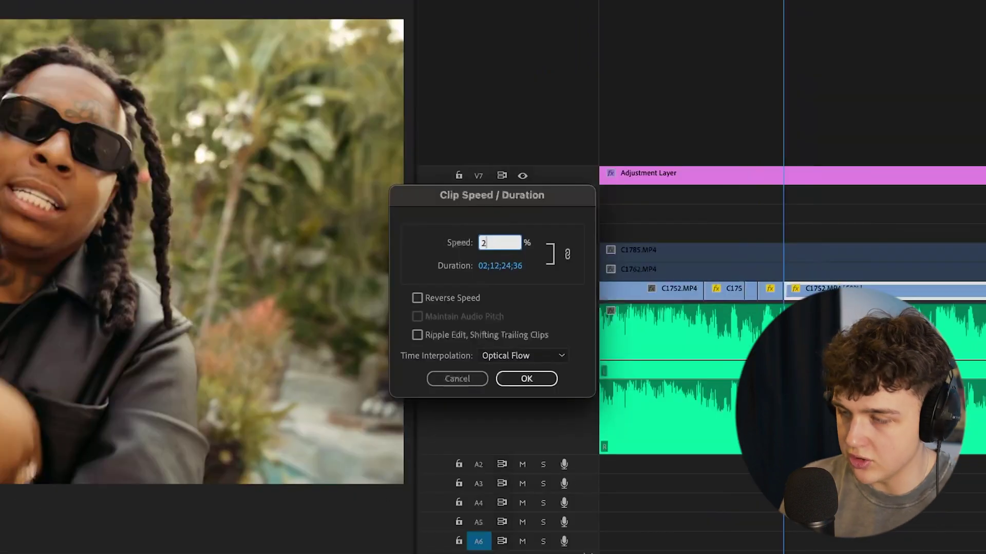
text(00)
key(Return)
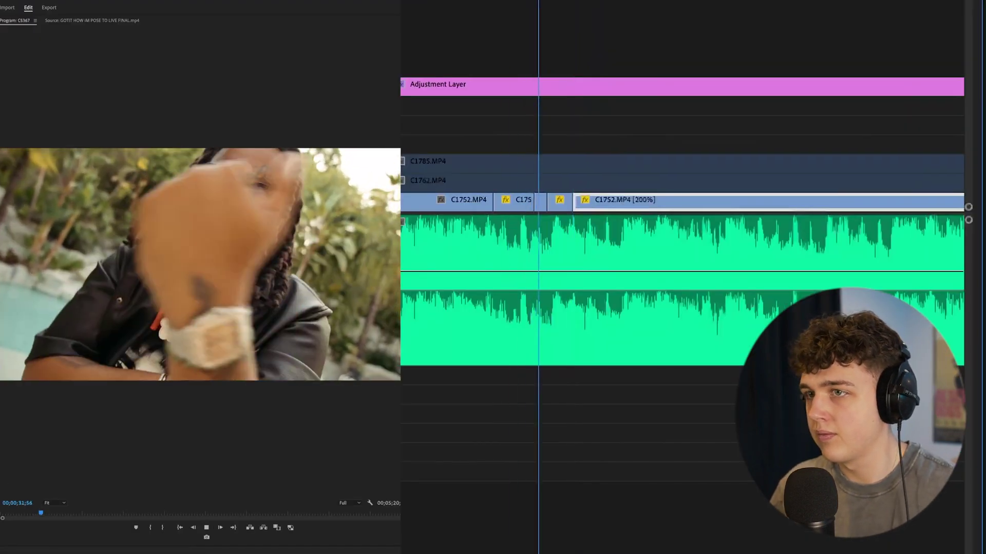
Replay the speed ramp and set the next piece to 50% speed.
click(506, 2)
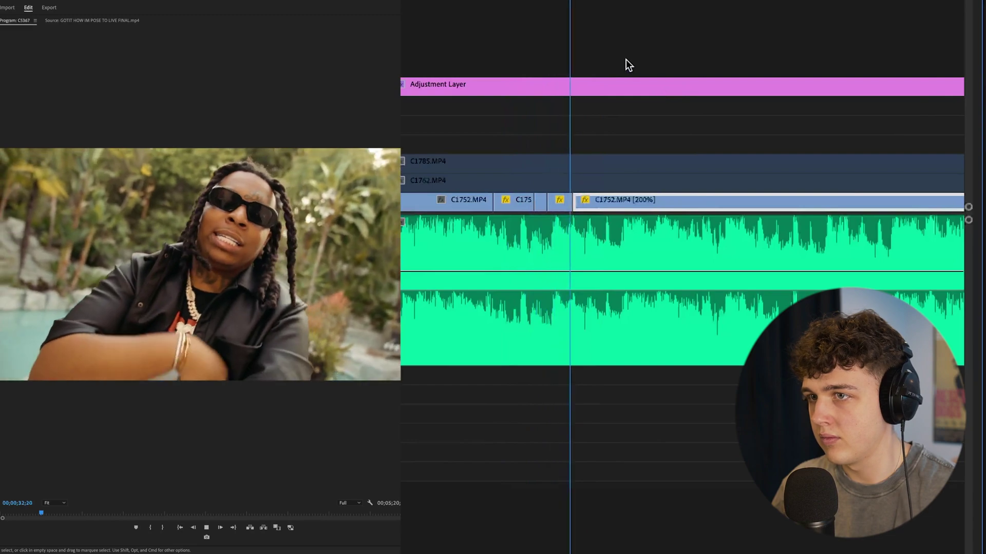
key(space)
right_click(649, 202)
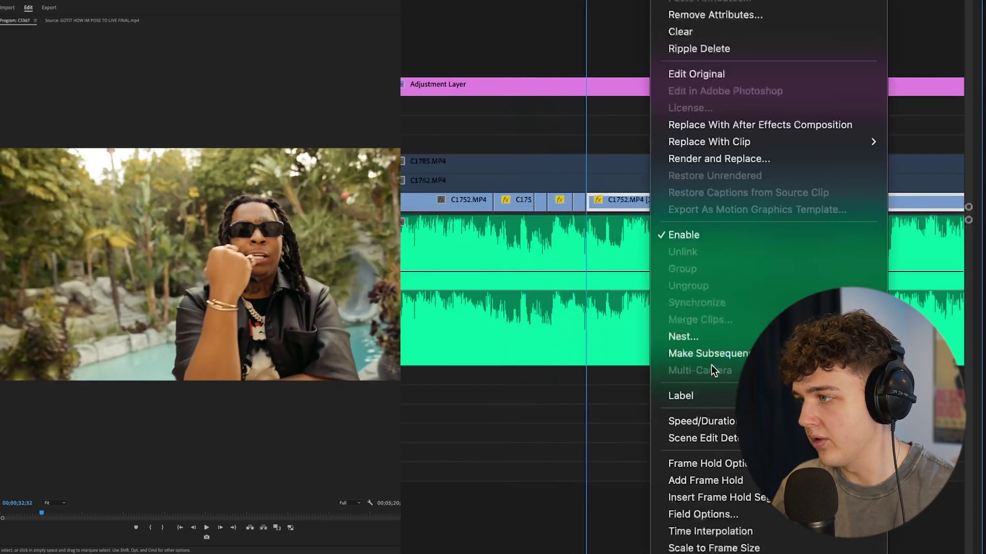
click(688, 412)
text(50)
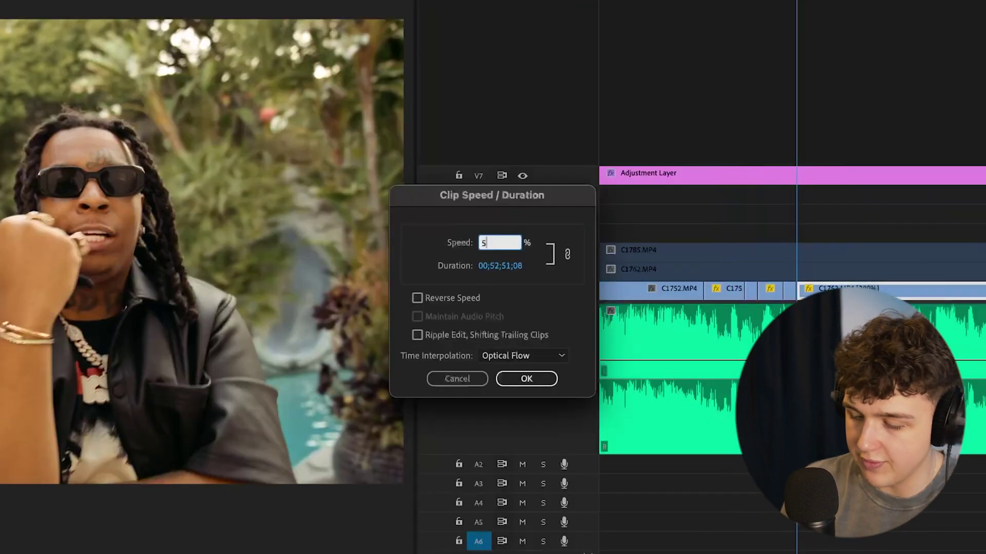
key(Return)
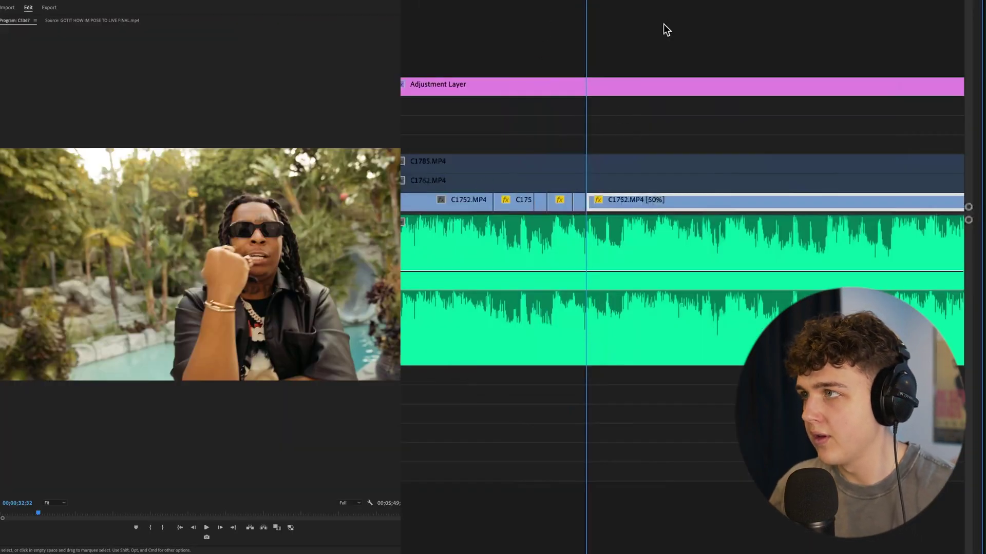
Split the 50% clip on the beat with Cmd+K and set the new piece to 200%.
click(519, 1)
key(space)
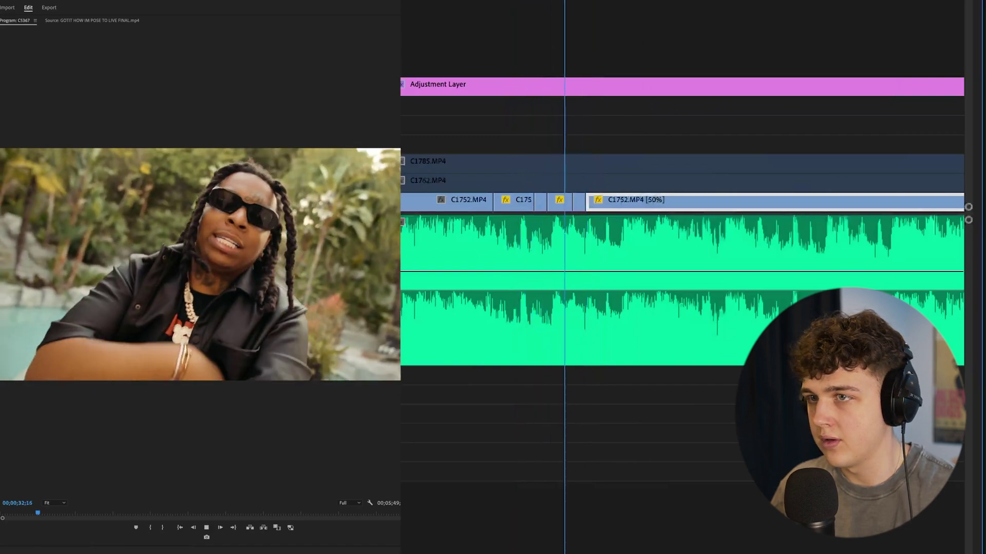
click(519, 1)
key(space)
key(space)
key(space)
key(space)
key(super+k)
right_click(703, 203)
click(724, 416)
text(2)
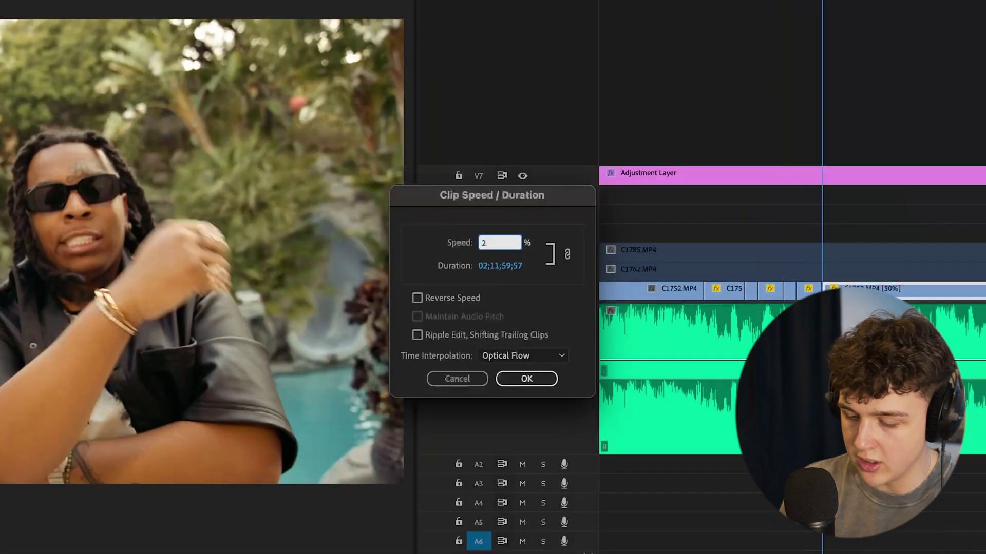
text(00)
key(Return)
Replay from the cut and set the piece after it to 50% speed.
key(space)
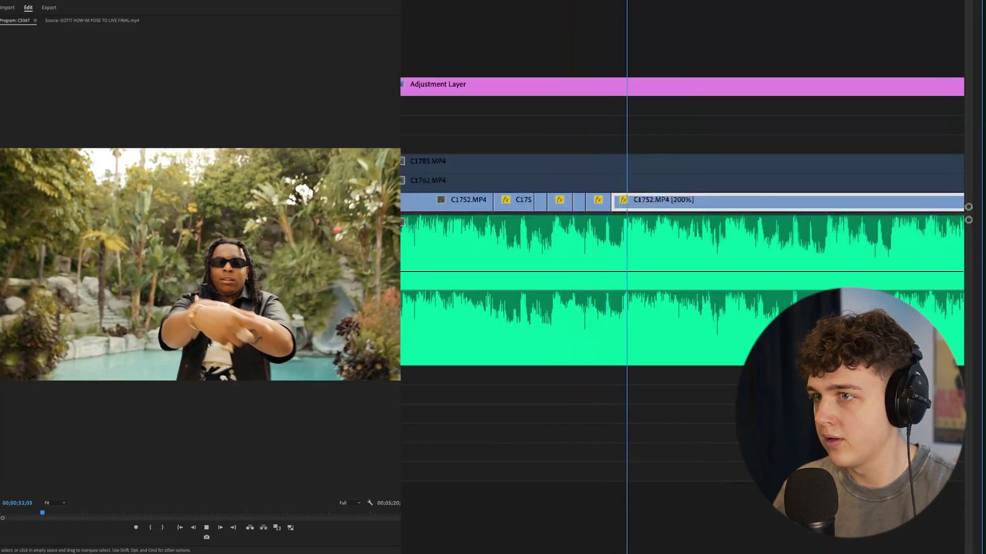
key(space)
key(Up)
key(space)
key(space)
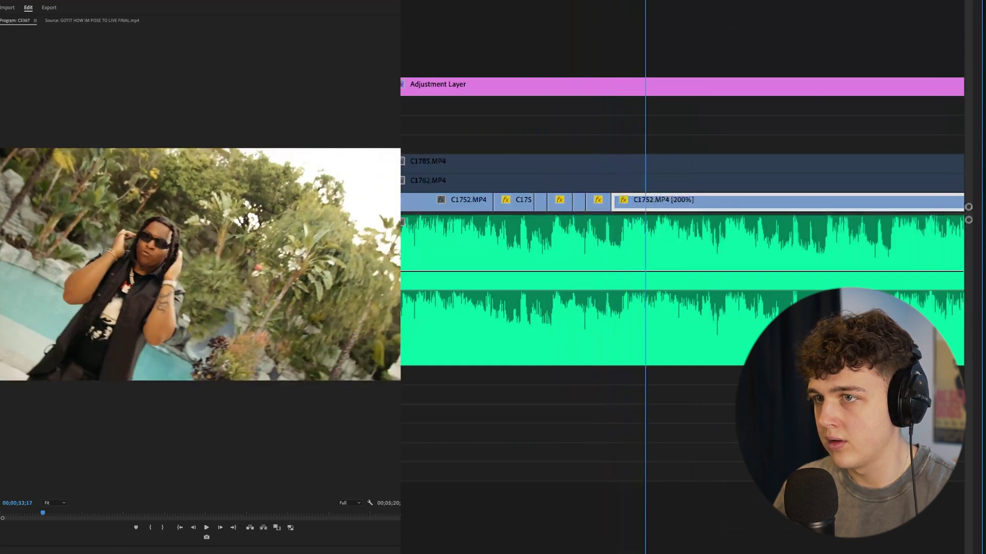
key(Up)
Replay the section and cut C1752 and C1762 on the beat at 00;00;33;43.
key(space)
key(space)
key(c)
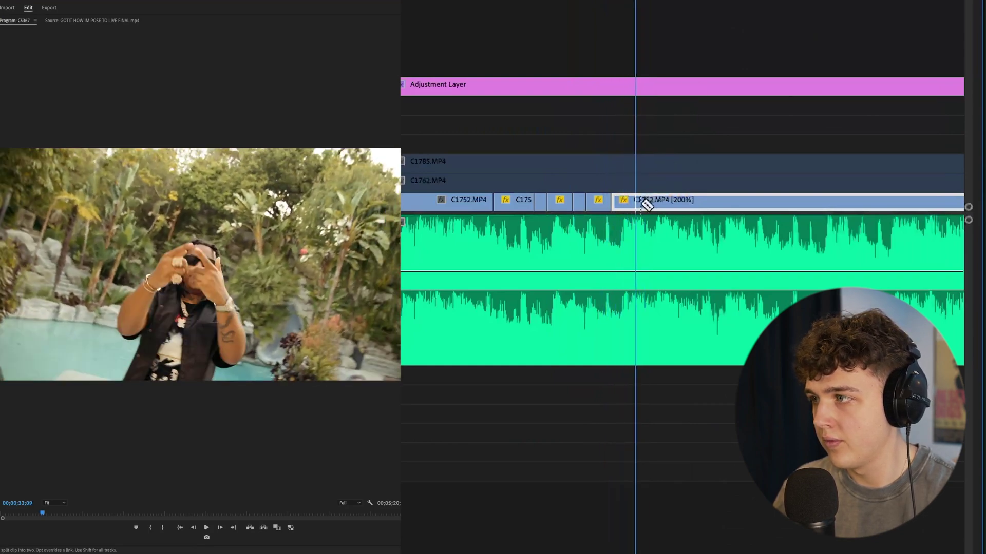
right_click(693, 203)
click(716, 420)
text(50)
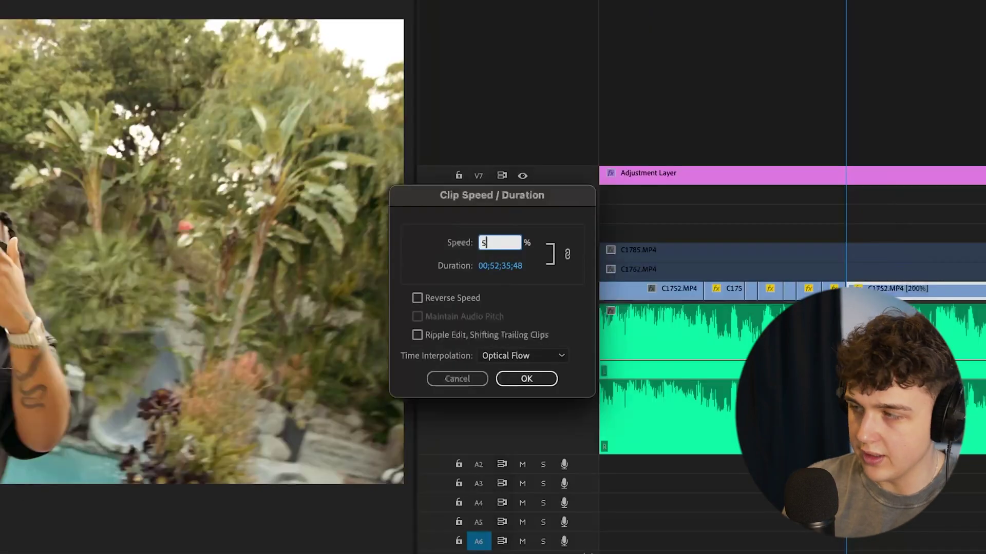
key(Return)
click(496, 2)
key(space)
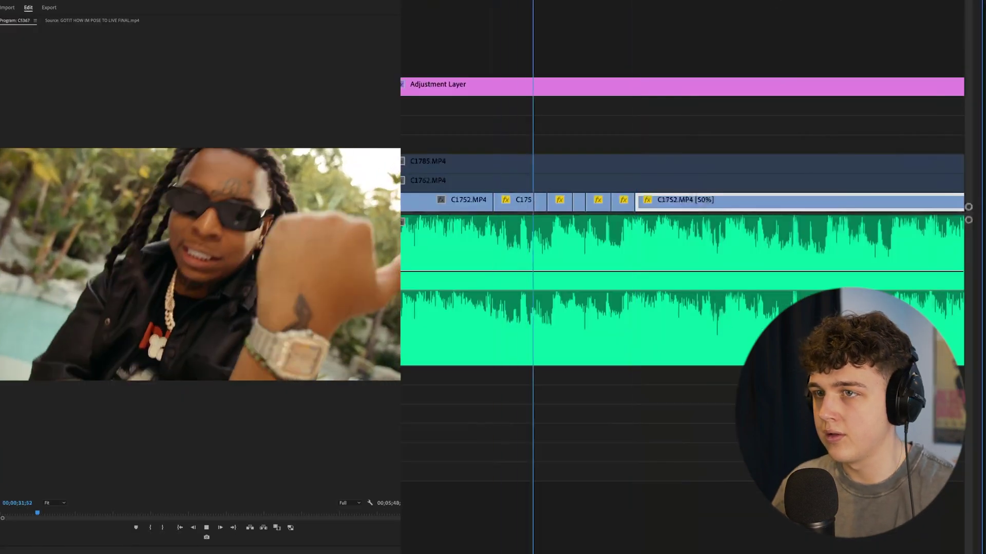
click(496, 2)
key(space)
key(c)
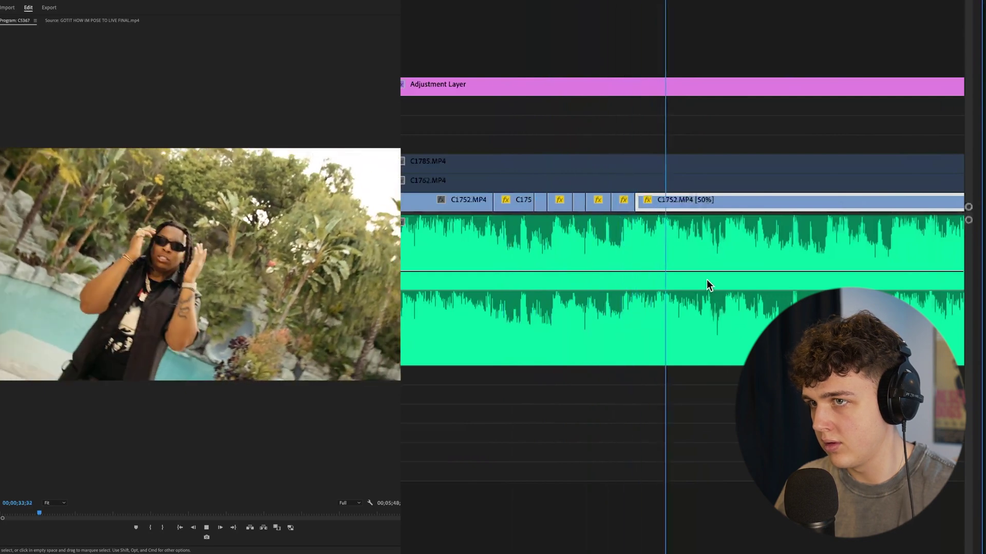
key(space)
click(686, 200)
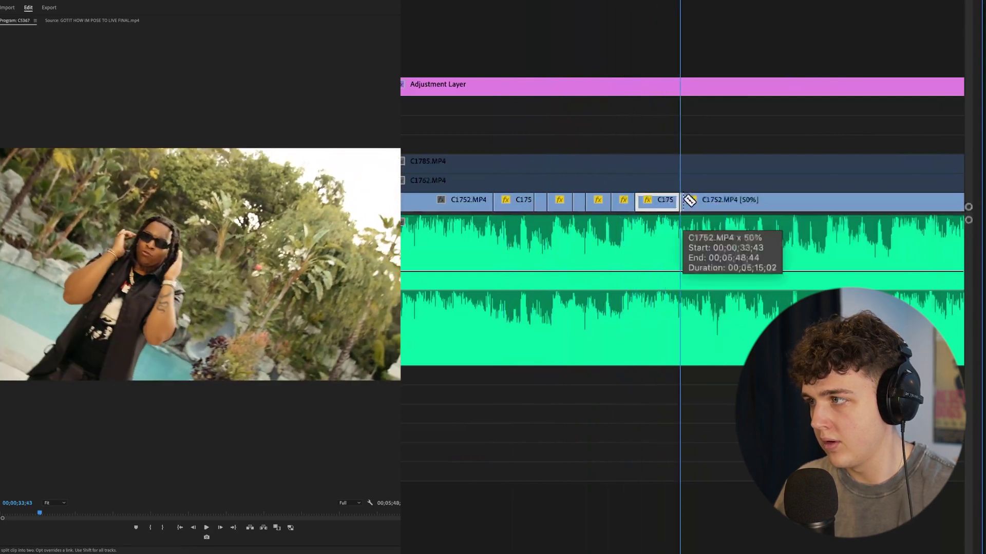
Split C1762 at the playhead and disable its right half.
key(v)
click(691, 183)
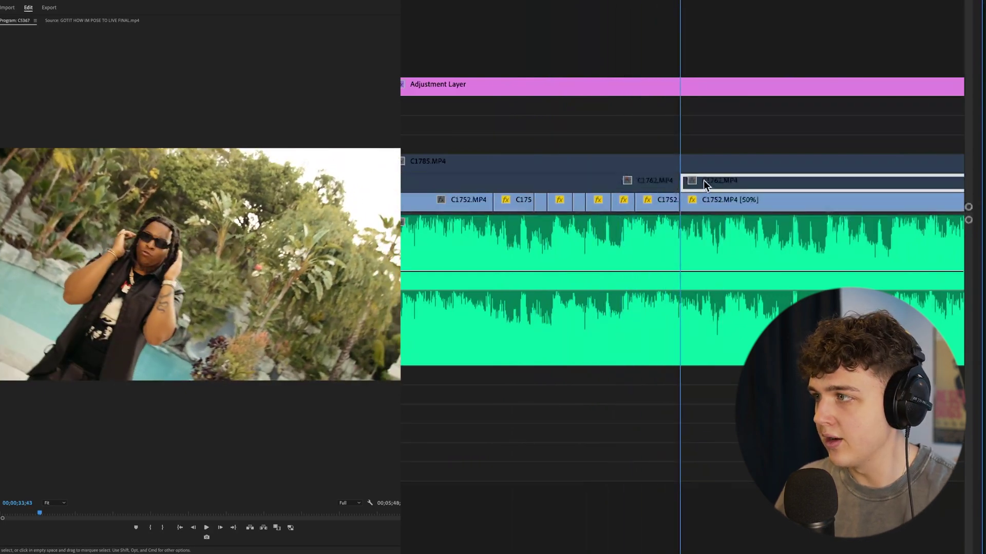
key(v)
click(709, 178)
key(space)
key(shift+super+e)
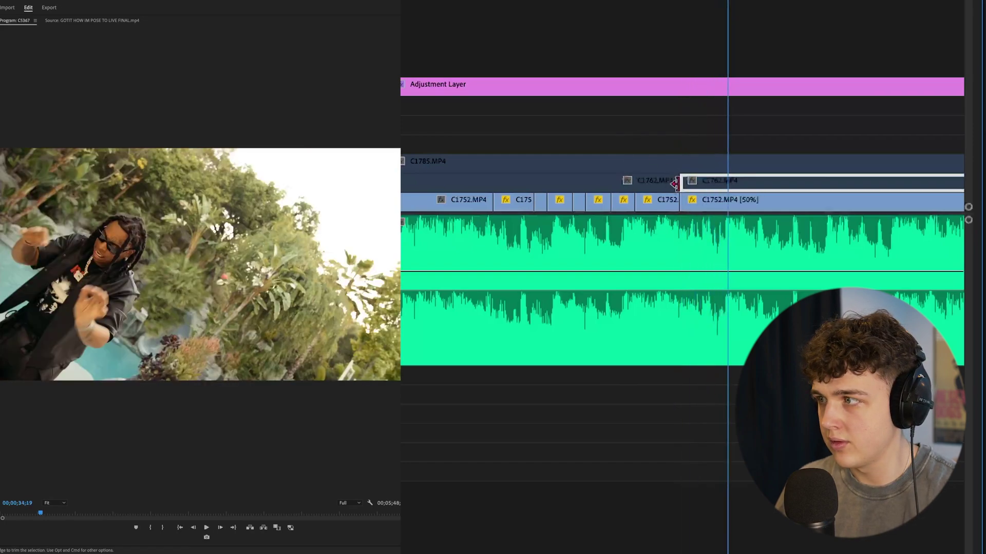
Enable C1785, cut it at the playhead and disable its left part.
click(692, 166)
key(shift+super+e)
key(c)
click(683, 166)
key(v)
click(636, 165)
key(shift+super+e)
Replay the shot change, stop on the beat and cut C1785 there.
click(667, 2)
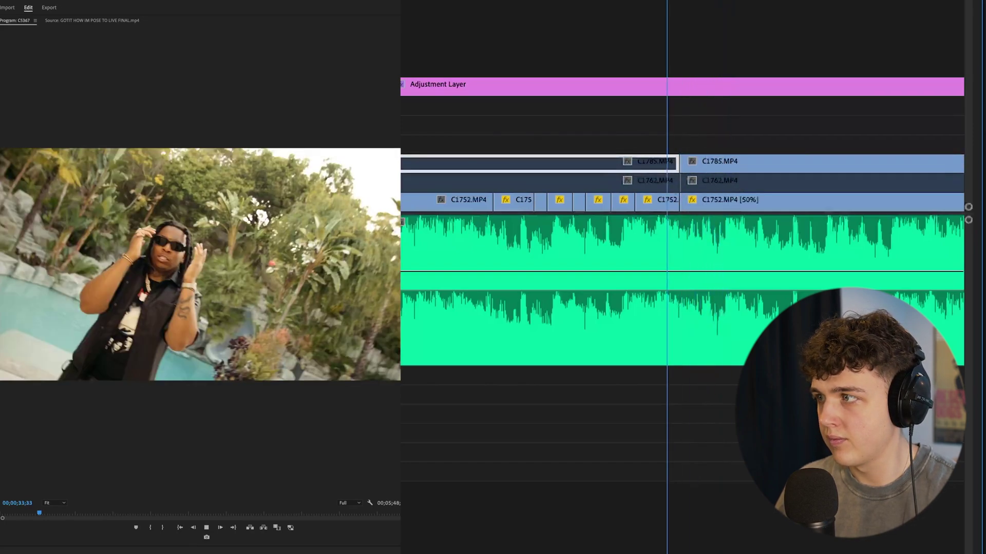
key(space)
click(667, 2)
key(space)
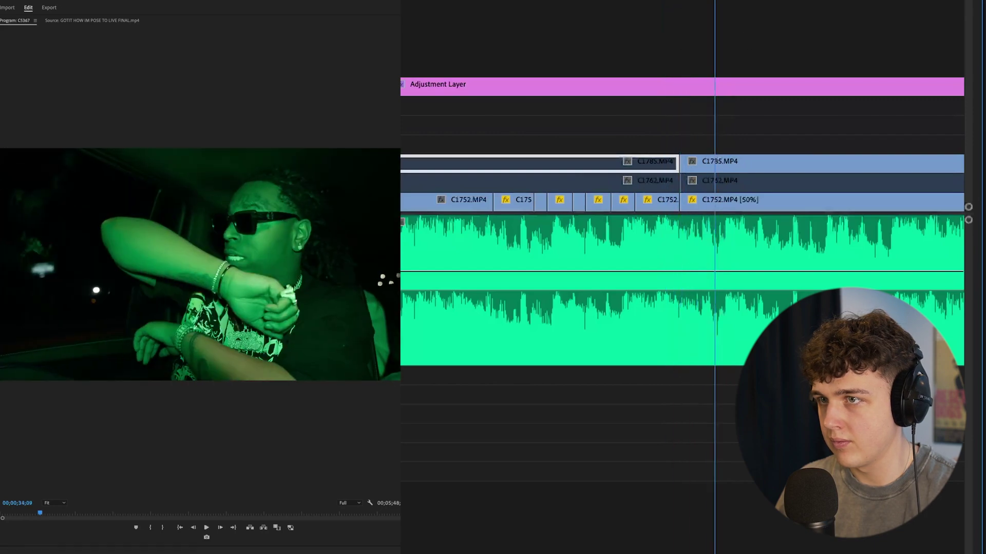
click(718, 164)
key(v)
click(769, 167)
Set the new C1785 piece to 50% speed and find the next beat.
right_click(769, 167)
click(811, 420)
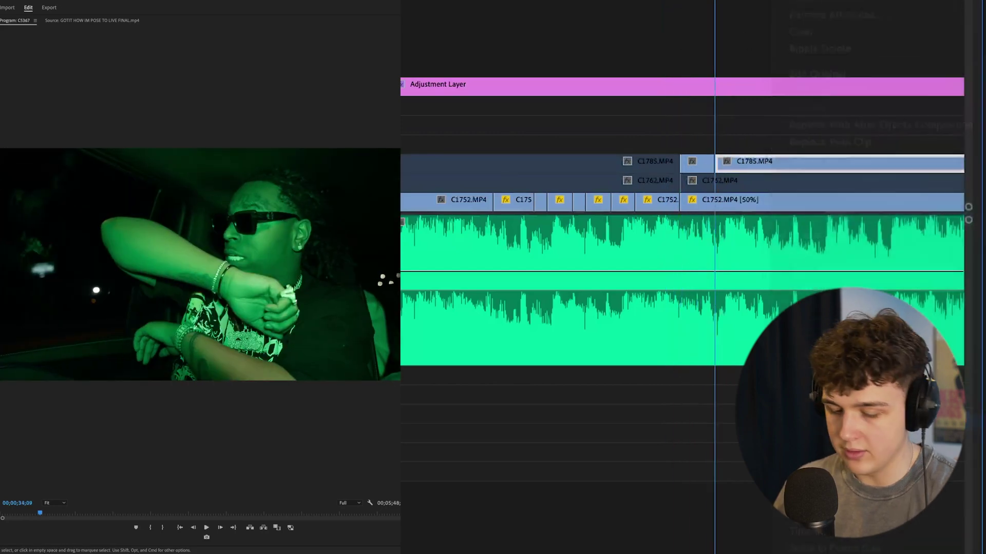
text(50)
key(Return)
key(space)
key(Up)
key(space)
Cut the 50% piece on the beat and set the following piece to 200%.
key(super+k)
right_click(789, 174)
click(852, 383)
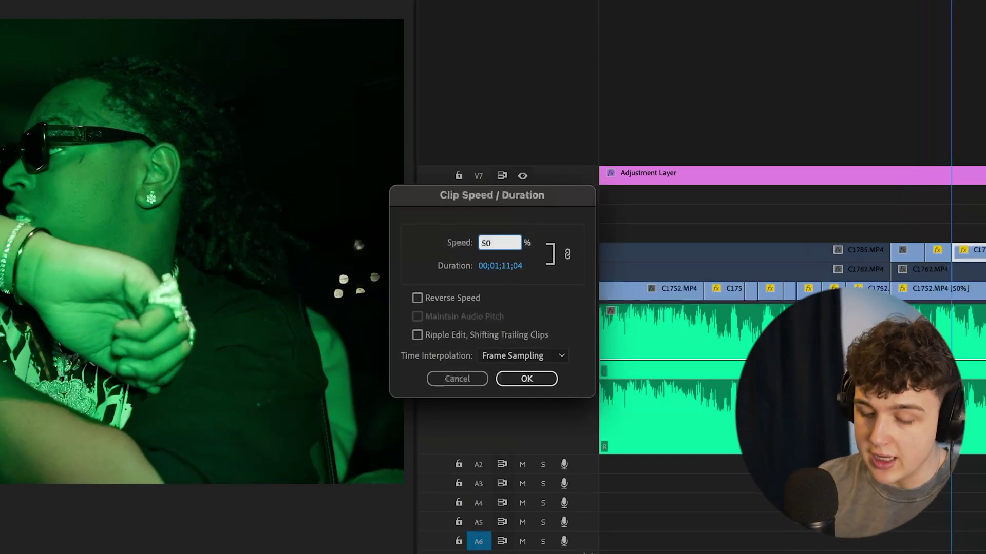
text(200)
key(Return)
key(space)
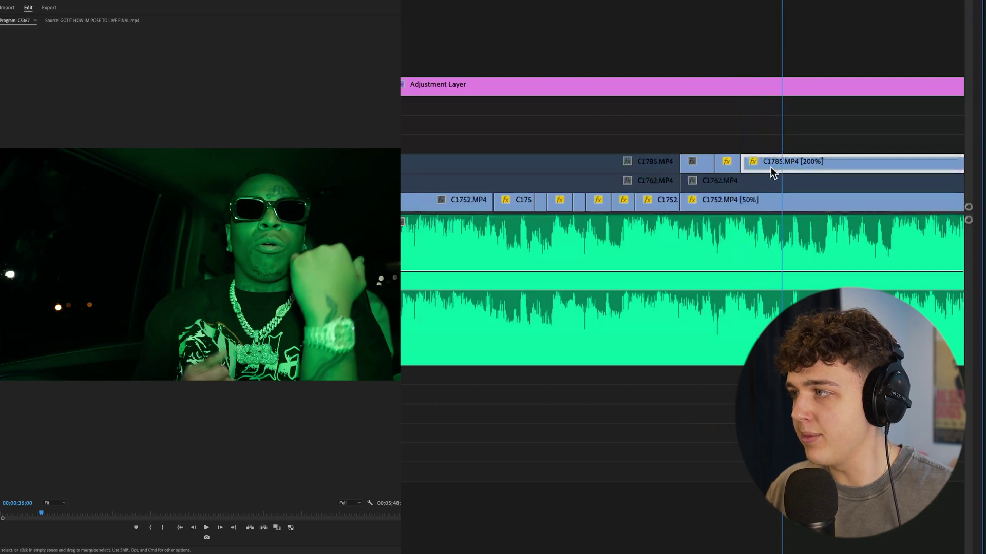
Change the 200% C1785 piece to 300% speed.
right_click(803, 168)
key(super+r)
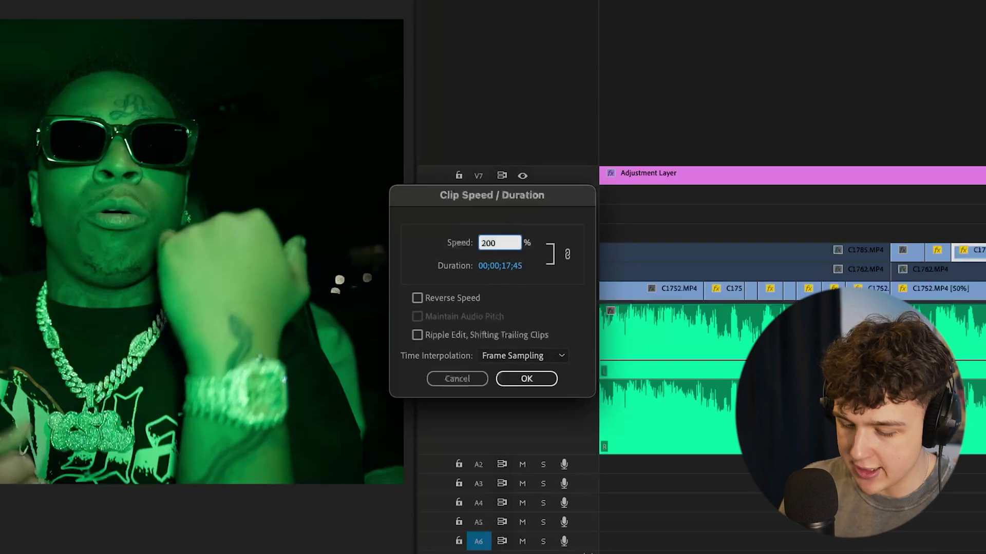
text(30)
text(0)
key(Return)
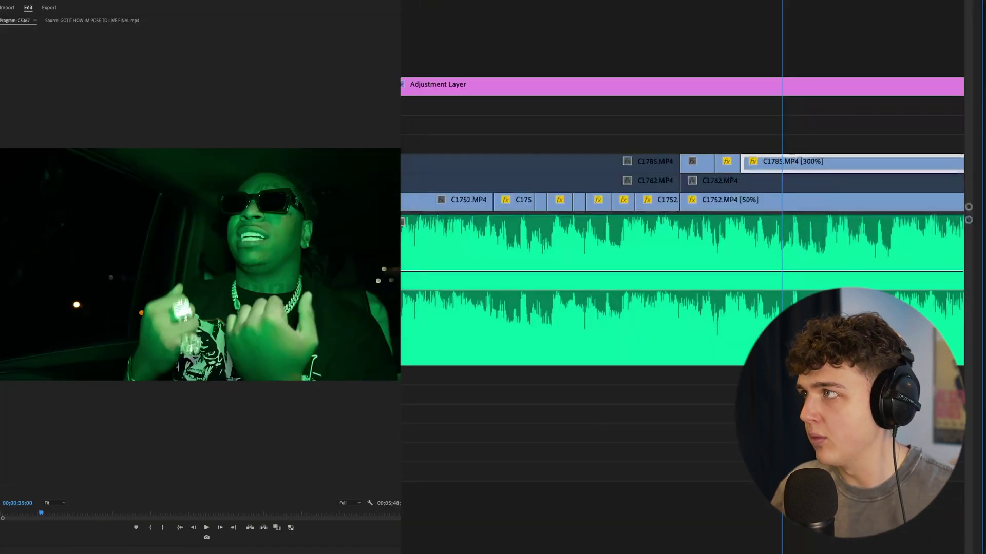
Split C1785 at the earlier beat and re-time the new piece in Speed/Duration.
mouse_move(782, 1)
mouse_down()
mouse_move(751, 1)
mouse_move(764, 1)
mouse_up()
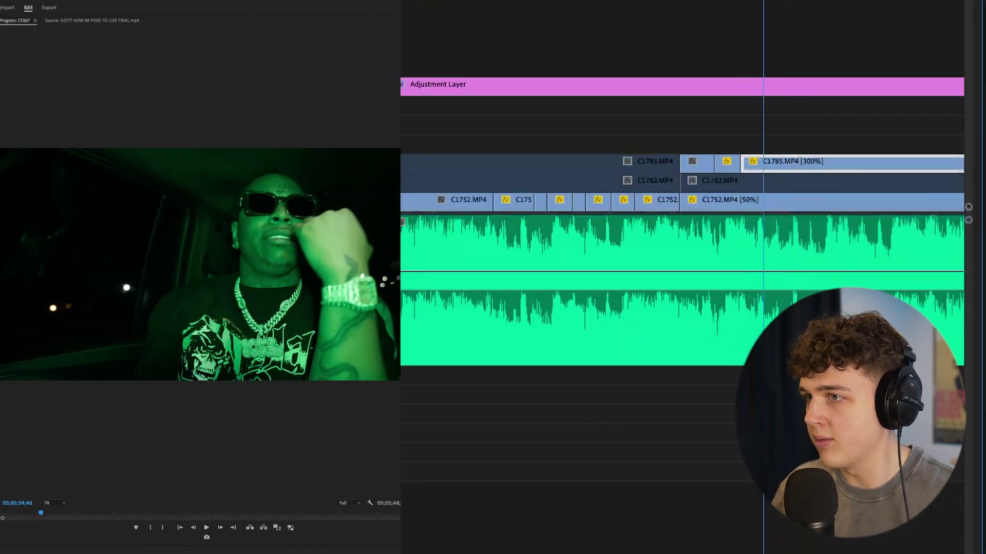
click(767, 163)
key(v)
right_click(816, 163)
click(872, 421)
text(300)
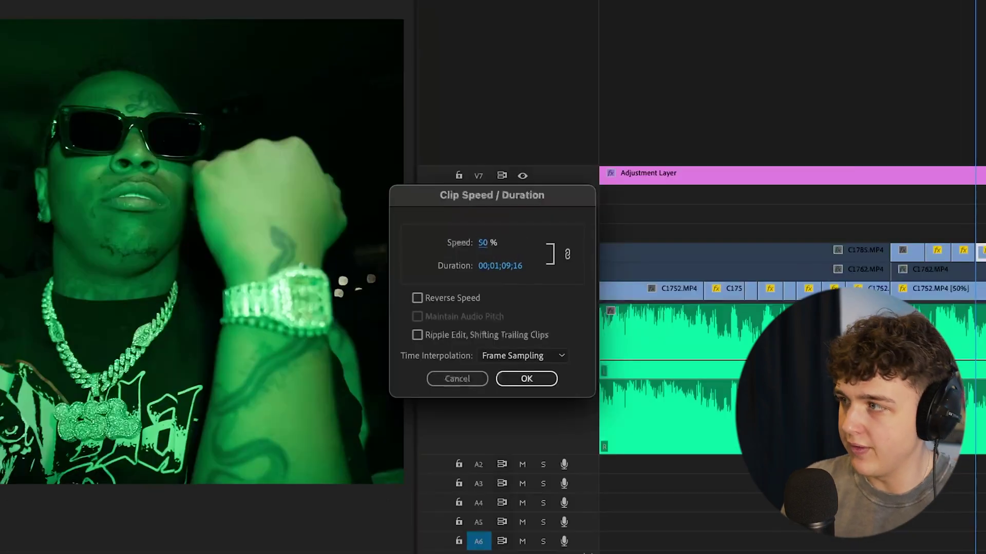
key(Return)
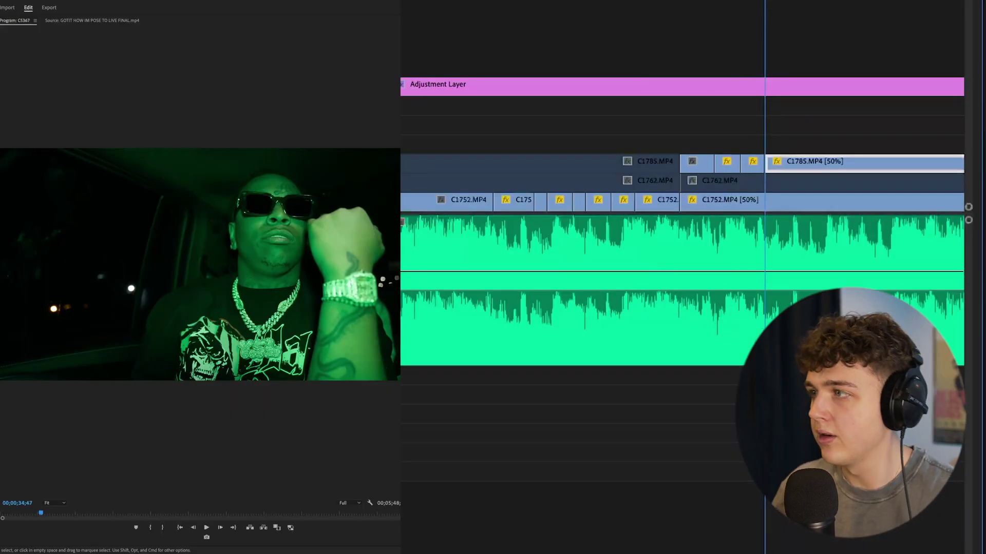
Preview the ramp, cut the 50% C1785 piece on the beat and select C1762 on V2.
click(653, 2)
key(space)
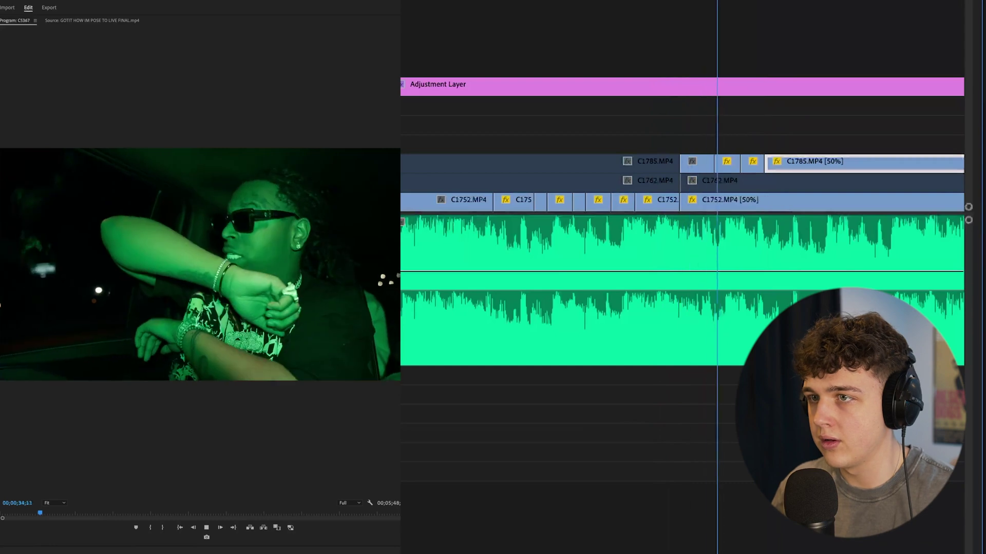
key(space)
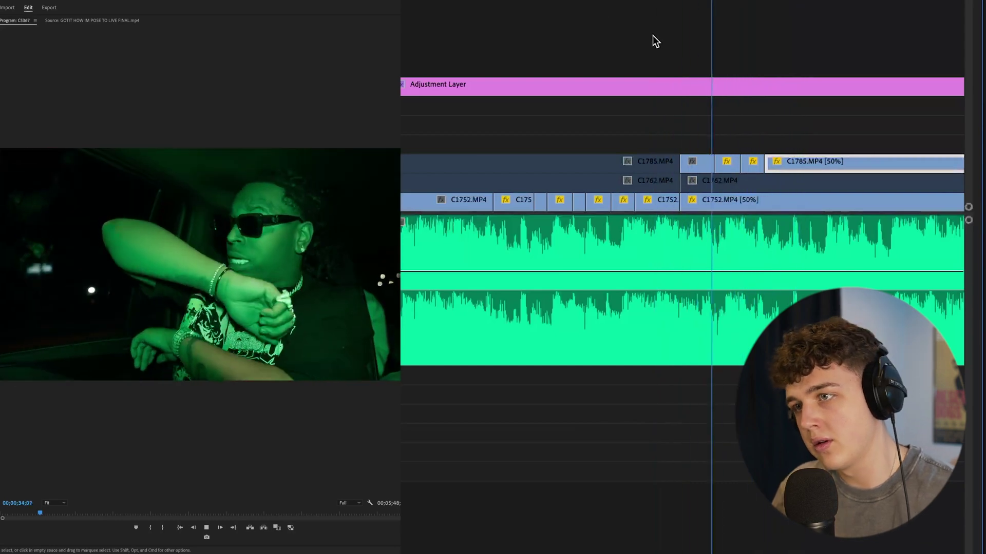
key(space)
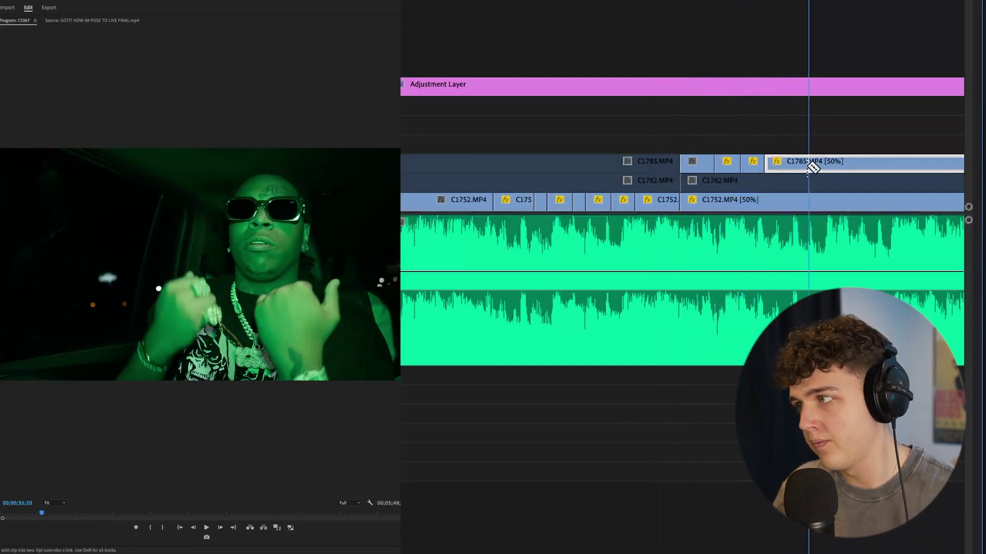
click(810, 165)
key(v)
click(839, 182)
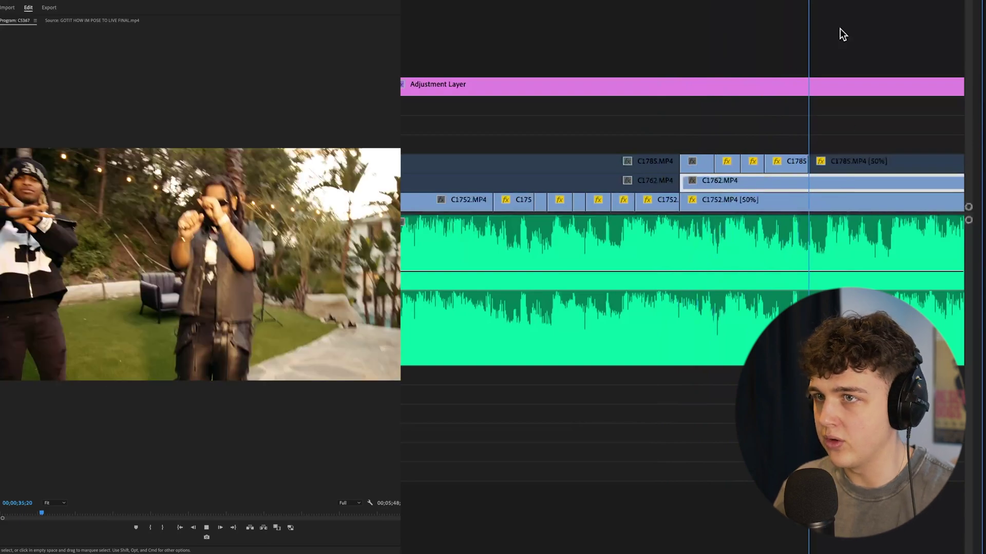
Split C1762 on the beat and select its right piece.
key(space)
key(Up)
key(space)
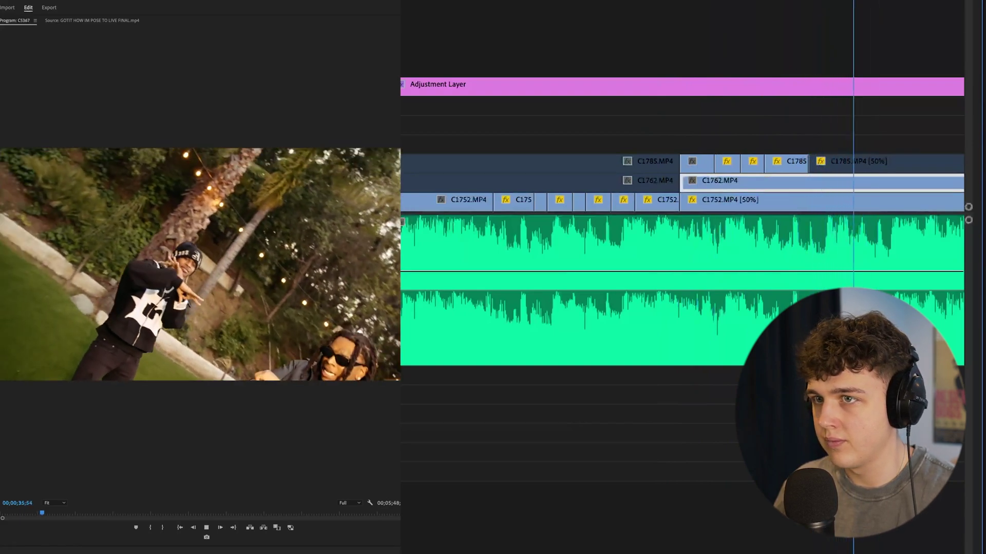
key(space)
key(Up)
key(space)
key(space)
key(c)
click(851, 180)
key(v)
click(881, 184)
Set the right C1762 piece to 50% and keep the last piece at 100%.
right_click(911, 188)
click(973, 421)
text(50)
key(Return)
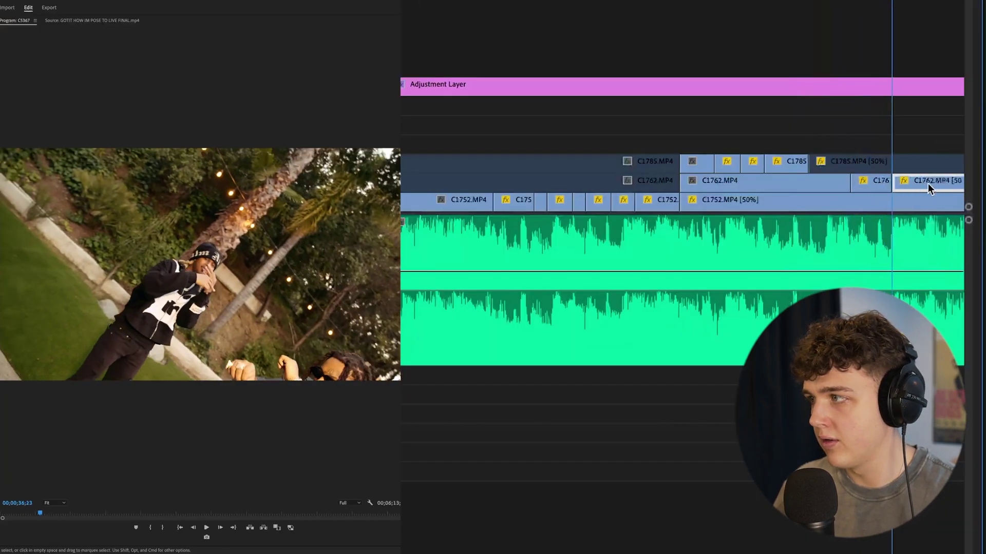
right_click(927, 186)
click(973, 416)
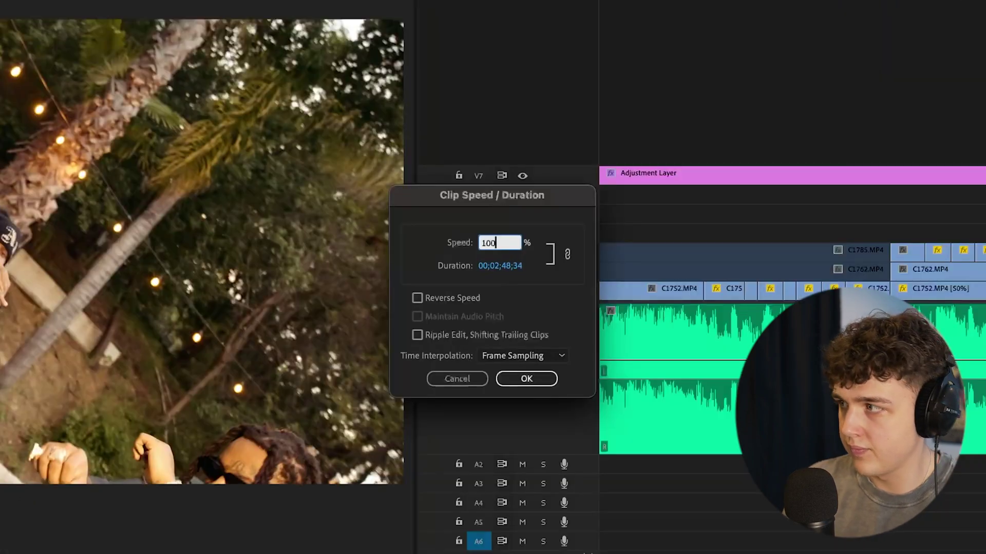
key(Return)
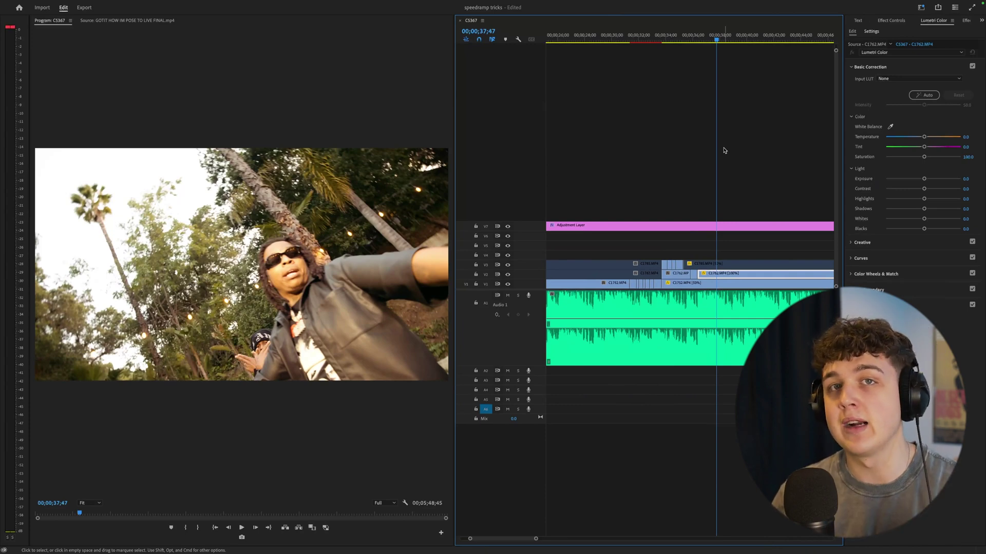
scroll(727, 158, down, 5)
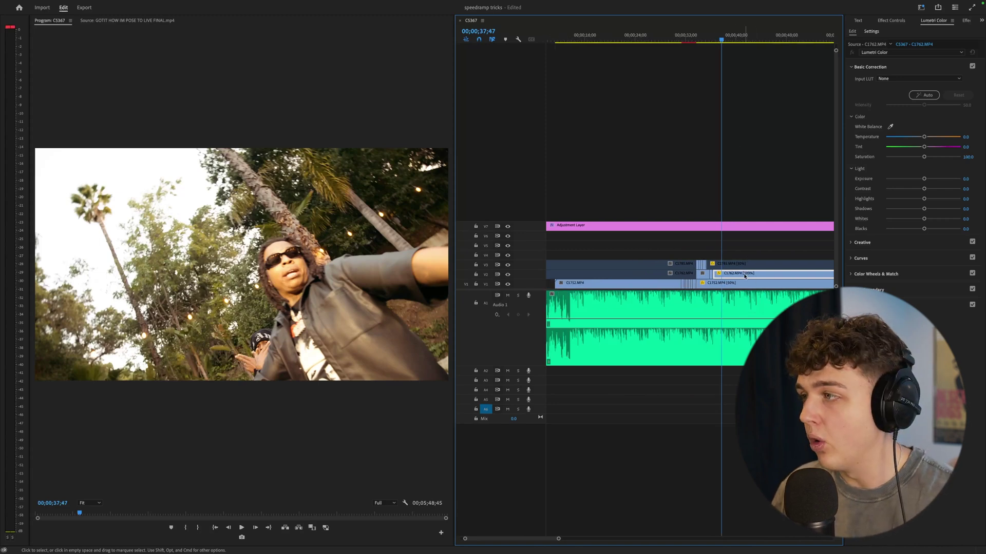
key(equal)
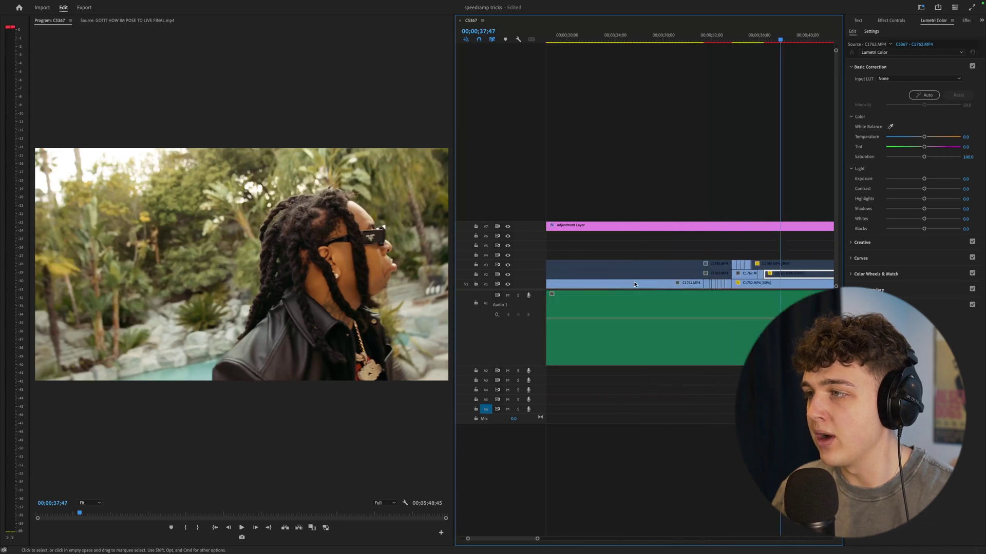
scroll(762, 290, up, 1)
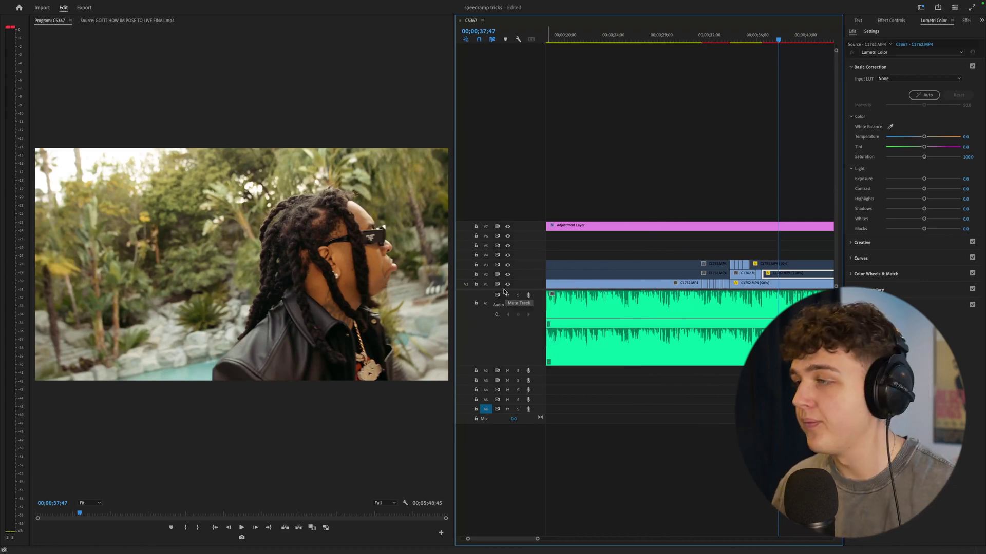
click(698, 40)
key(space)
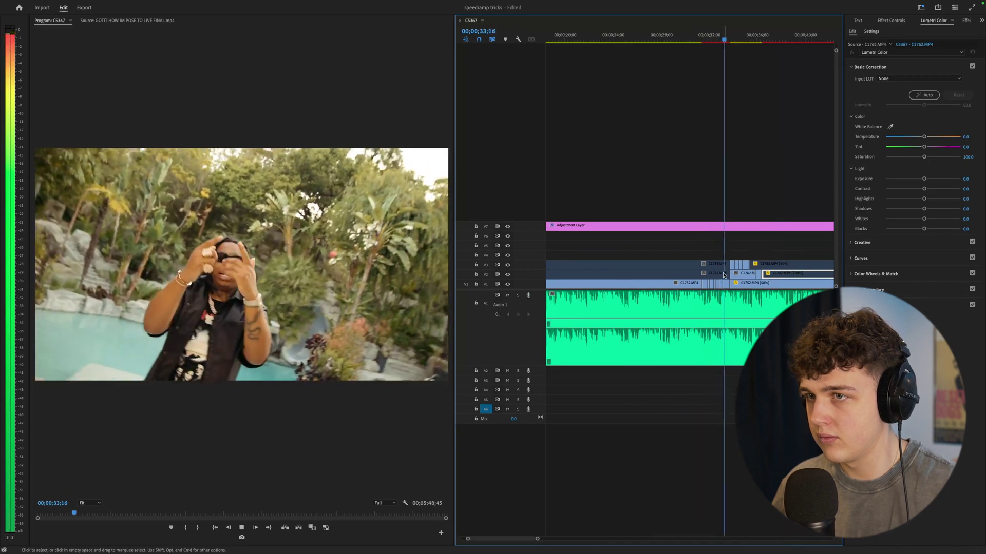
key(space)
drag(741, 40, 703, 40)
scroll(761, 172, up, 3)
Place an adjustment layer on V4 at 31;29 and trim it to end at the cut.
click(981, 20)
click(976, 30)
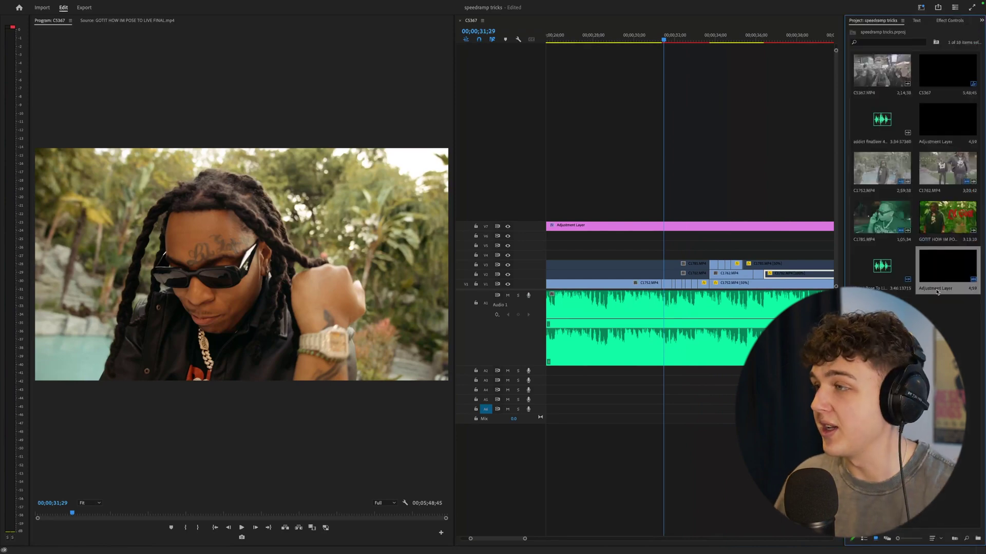
drag(949, 276, 666, 256)
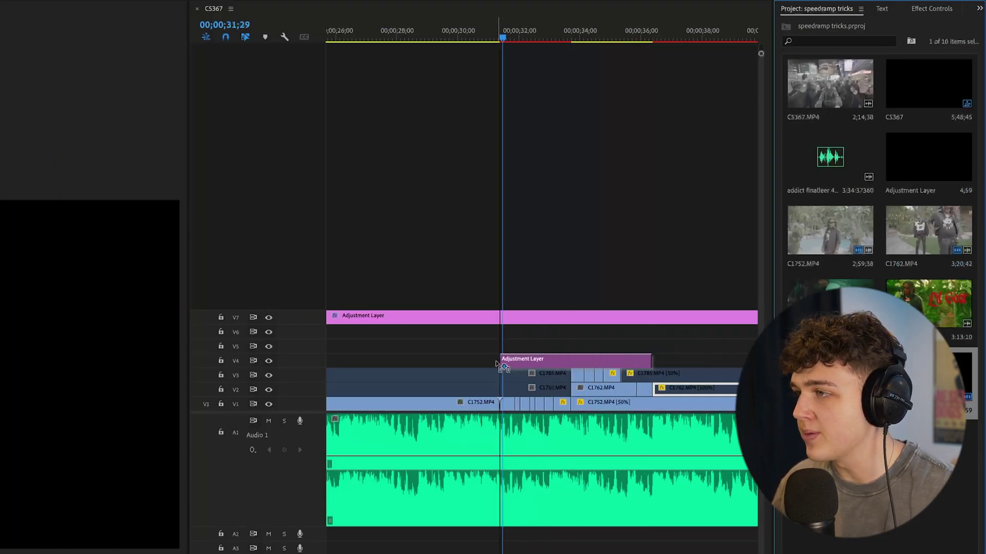
drag(651, 364, 653, 363)
click(635, 361)
Apply RSMB Pro from the Effects panel to the V4 adjustment layer.
click(980, 8)
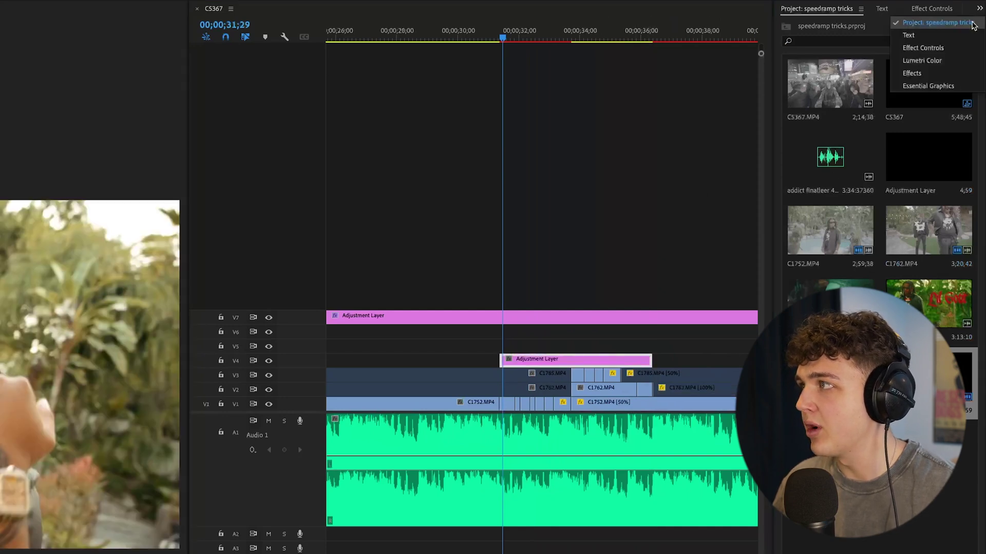
click(930, 73)
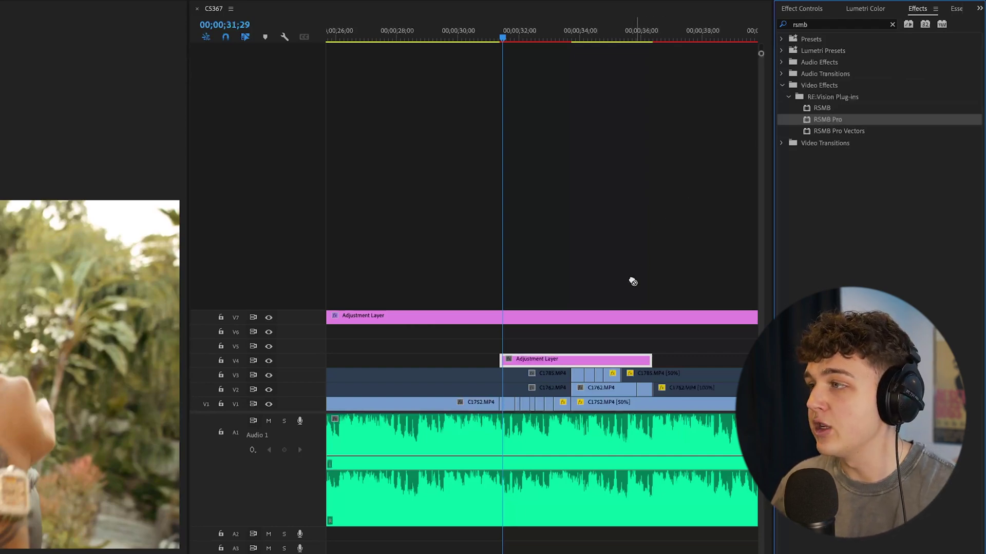
drag(613, 311, 579, 361)
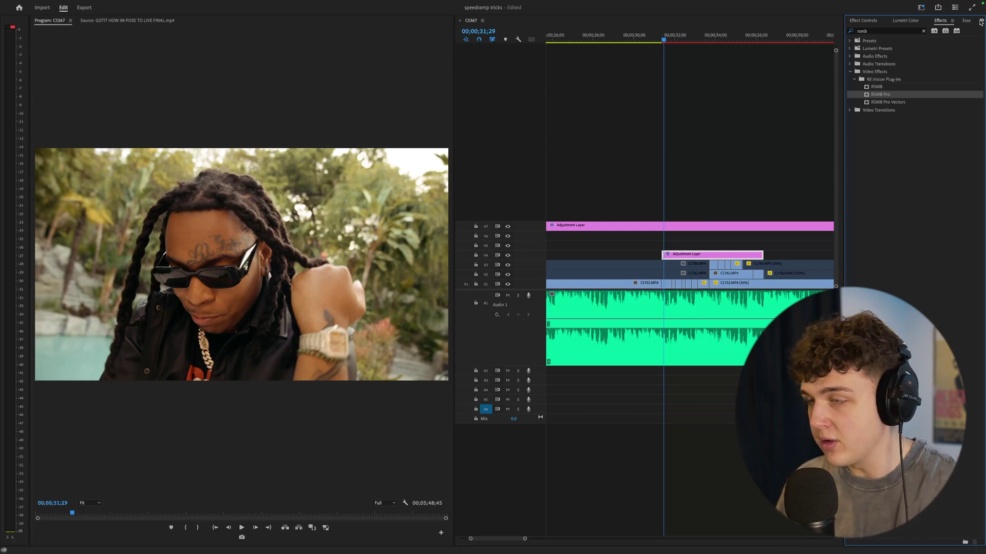
Render the sequence's video previews, moving the Rendering dialog aside.
key(Return)
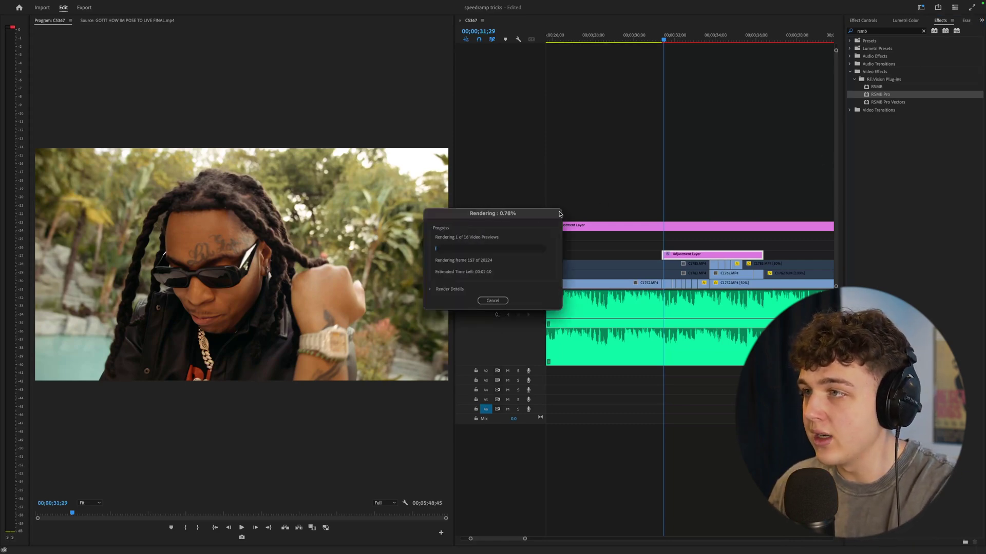
drag(549, 215, 648, 122)
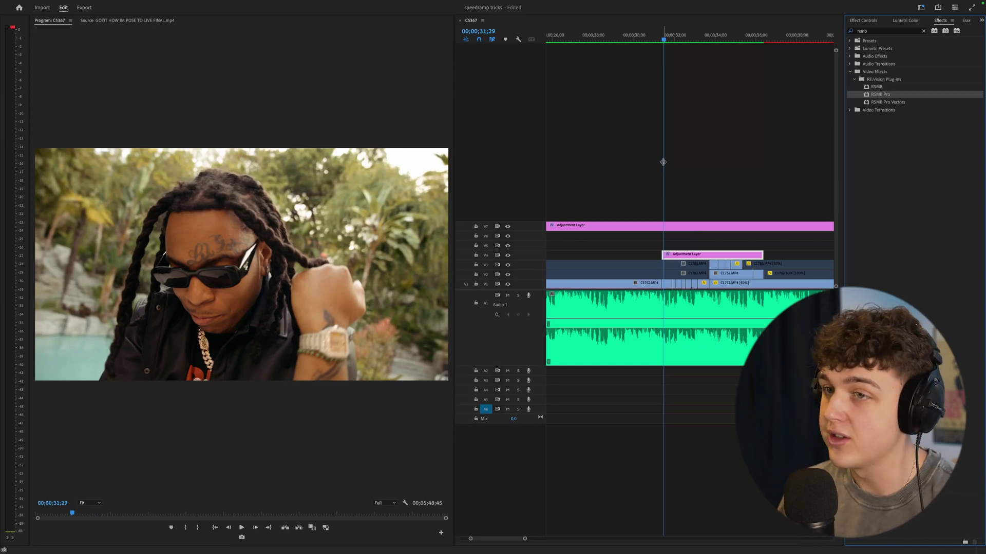
key(space)
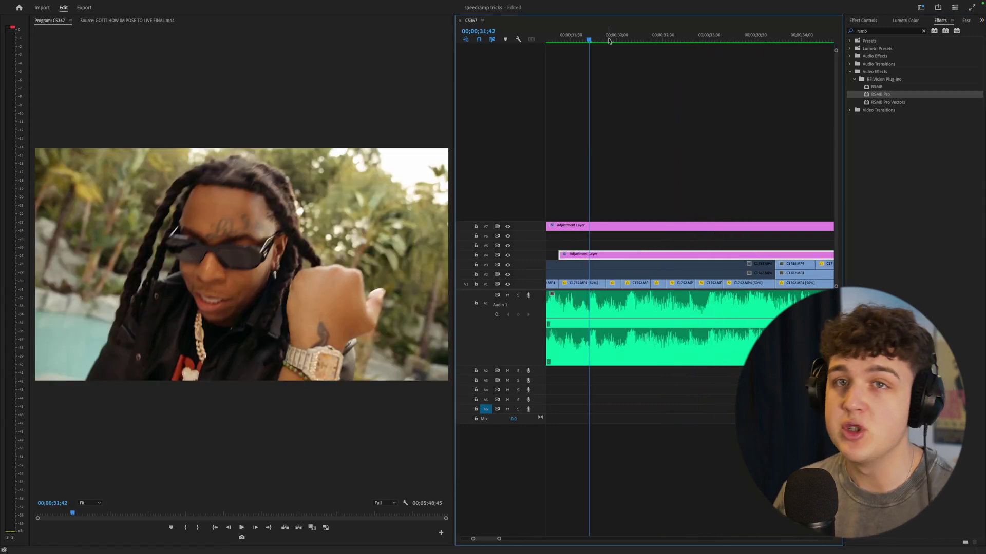
drag(589, 39, 609, 38)
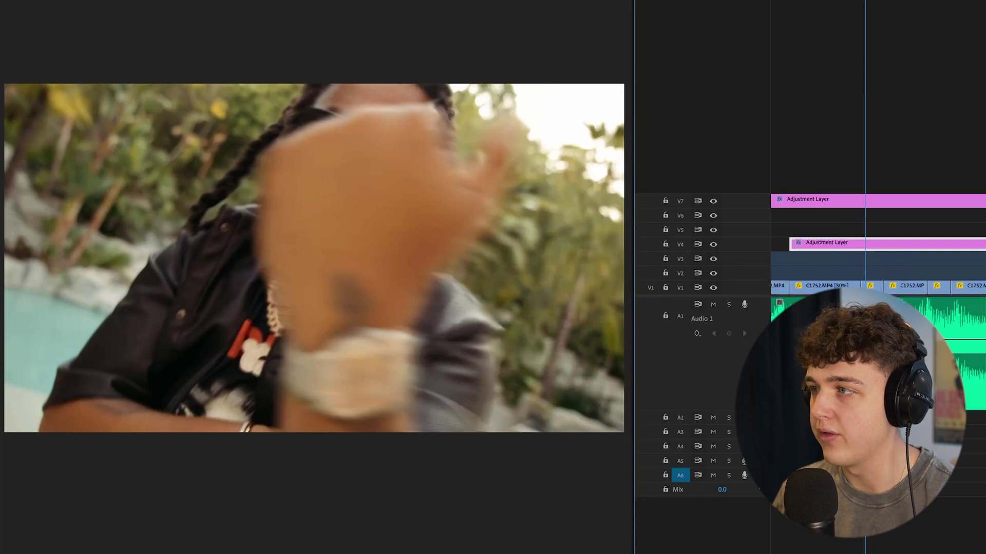
key(shift+super+e)
key(shift+super+e)
key(shift+super+e)
key(shift+super+e)
key(shift+super+e)
key(shift+super+e)
key(space)
key(space)
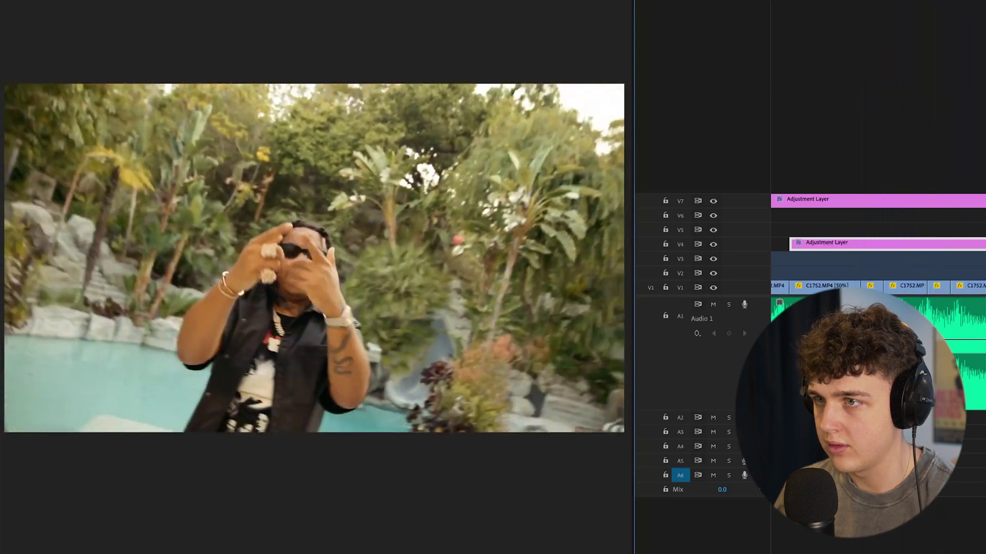
click(819, 1)
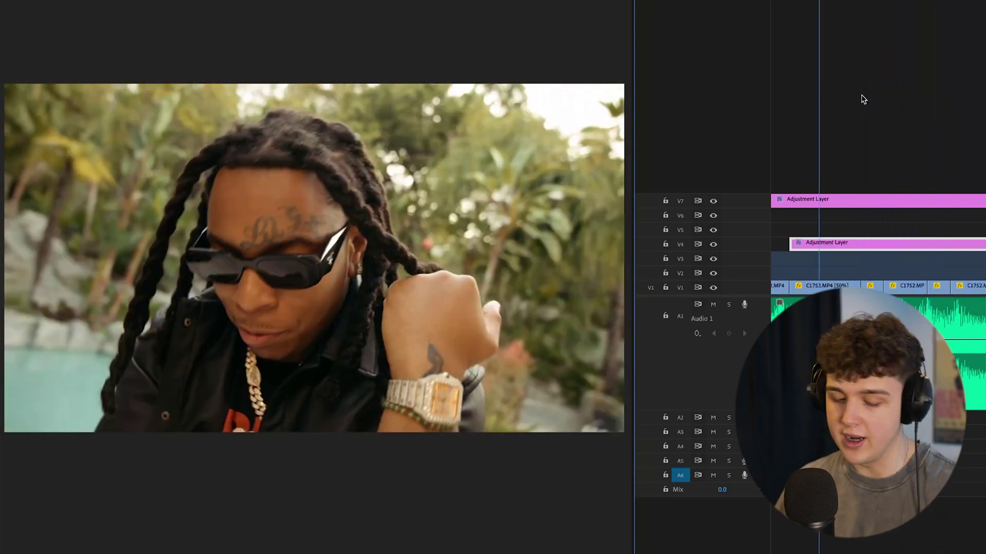
scroll(864, 114, down, 3)
drag(816, 1, 810, 1)
key(space)
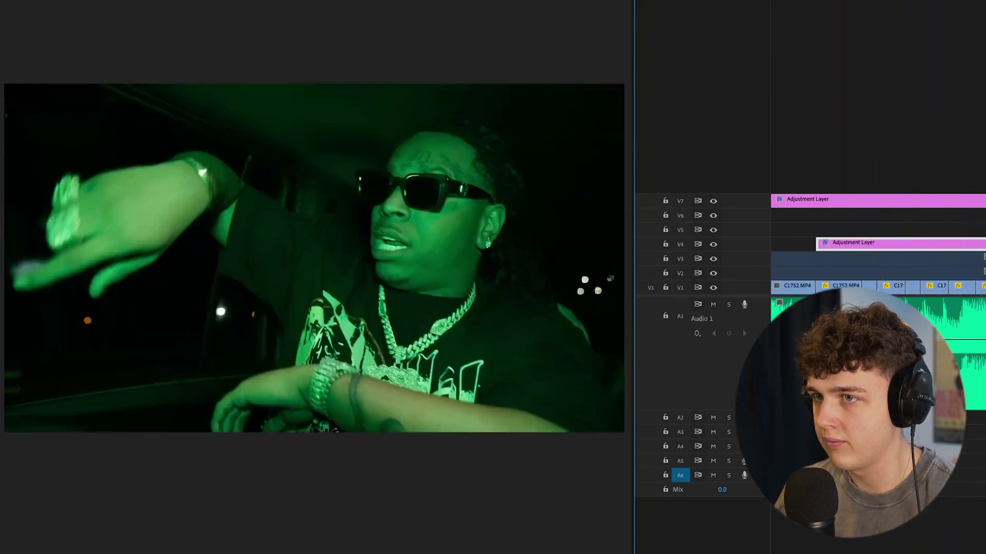